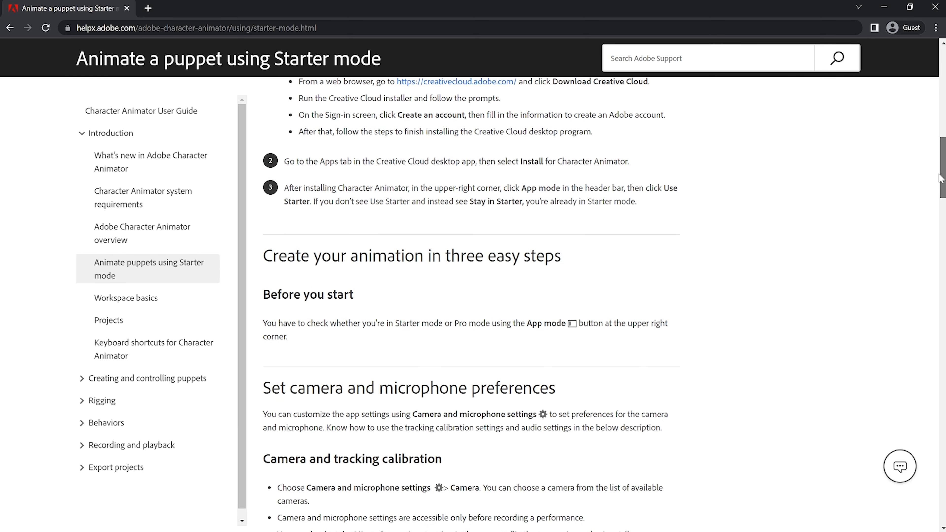
Step: Read the Starter mode guide's sections on camera and microphone preferences, selecting a puppet and performing
{"action": "left_click_drag", "start_coordinate": [940, 182], "coordinate": [940, 187]}
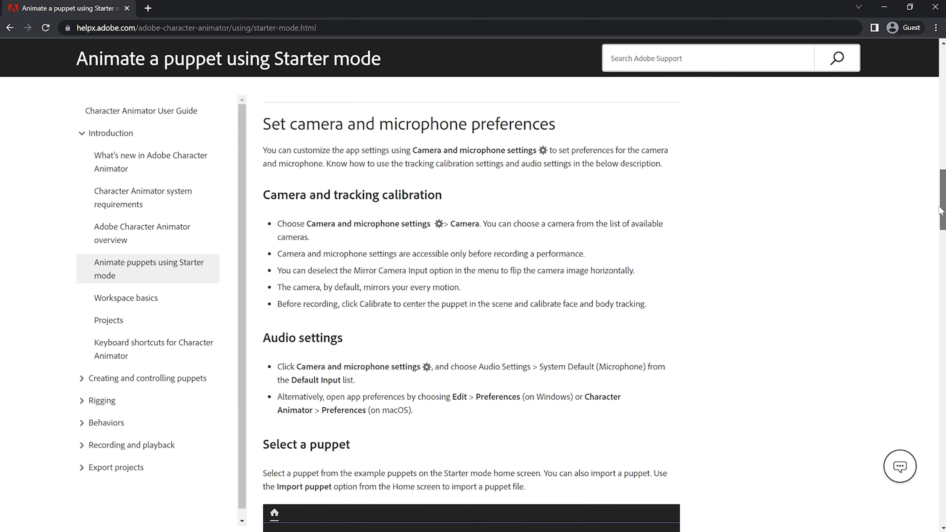
{"action": "left_click_drag", "start_coordinate": [939, 217], "coordinate": [937, 262]}
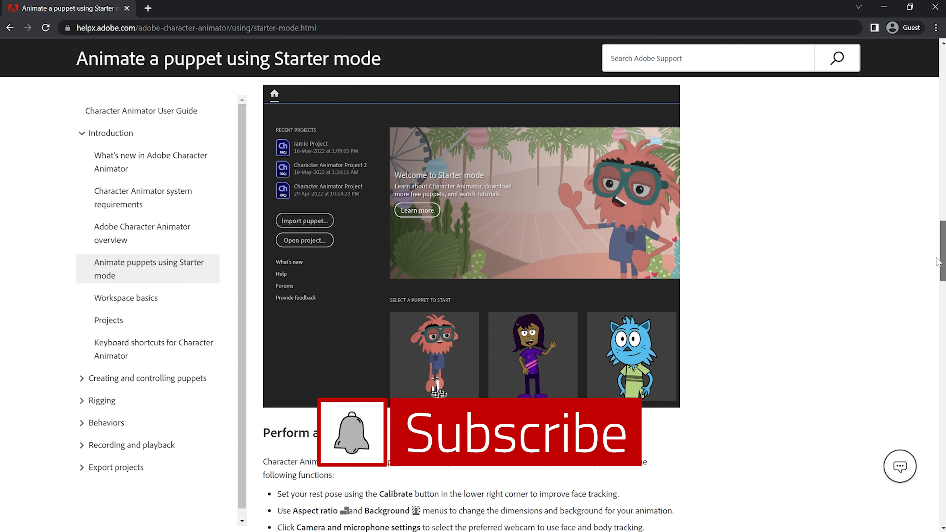
{"action": "left_click_drag", "start_coordinate": [937, 262], "coordinate": [939, 287]}
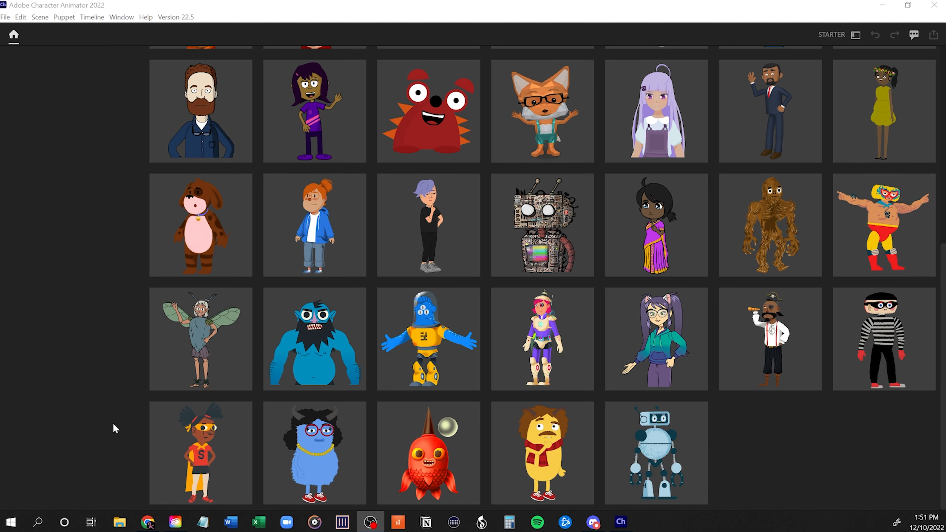
Step: Browse the example puppets, start a project with Finn Starter, and calibrate the face and body tracking
{"action": "scroll", "coordinate": [116, 428], "scroll_direction": "up", "scroll_amount": 4}
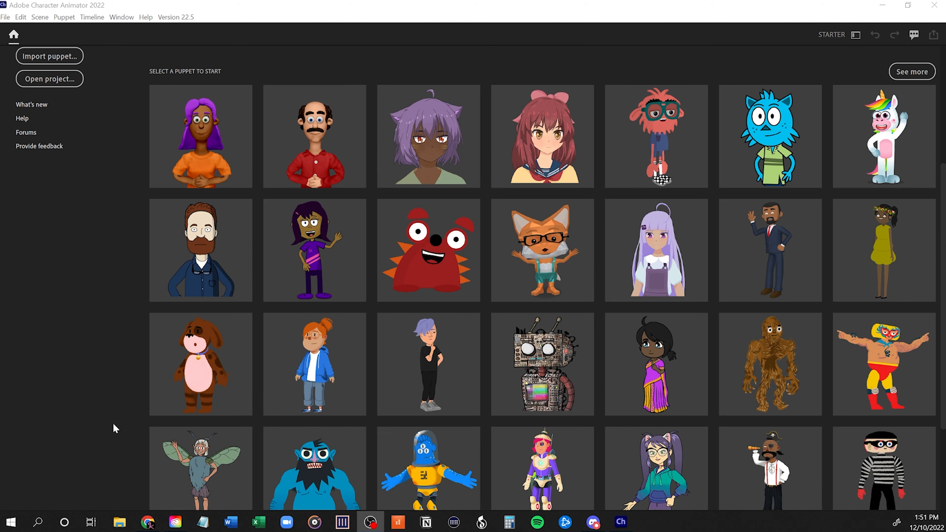
{"action": "scroll", "coordinate": [116, 428], "scroll_direction": "up", "scroll_amount": 4}
{"action": "scroll", "coordinate": [116, 428], "scroll_direction": "up", "scroll_amount": 2}
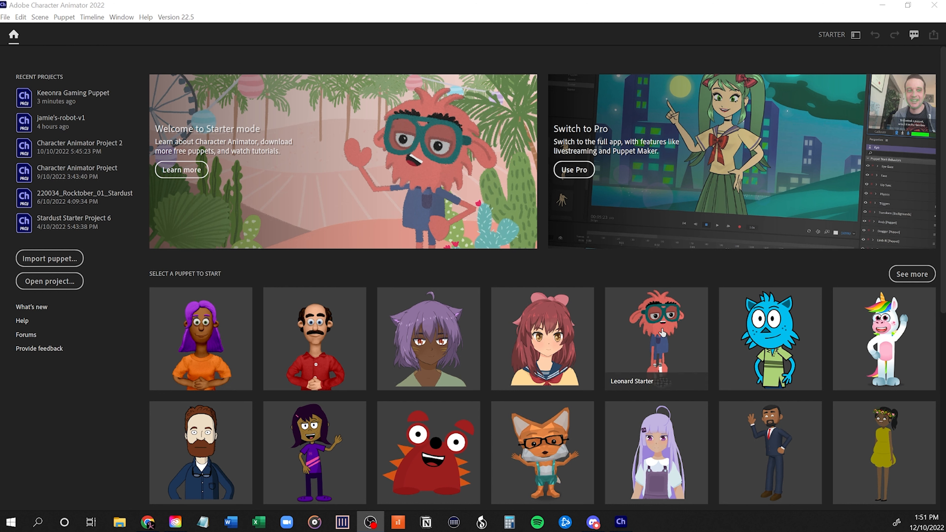
{"action": "scroll", "coordinate": [417, 442], "scroll_direction": "down", "scroll_amount": 8}
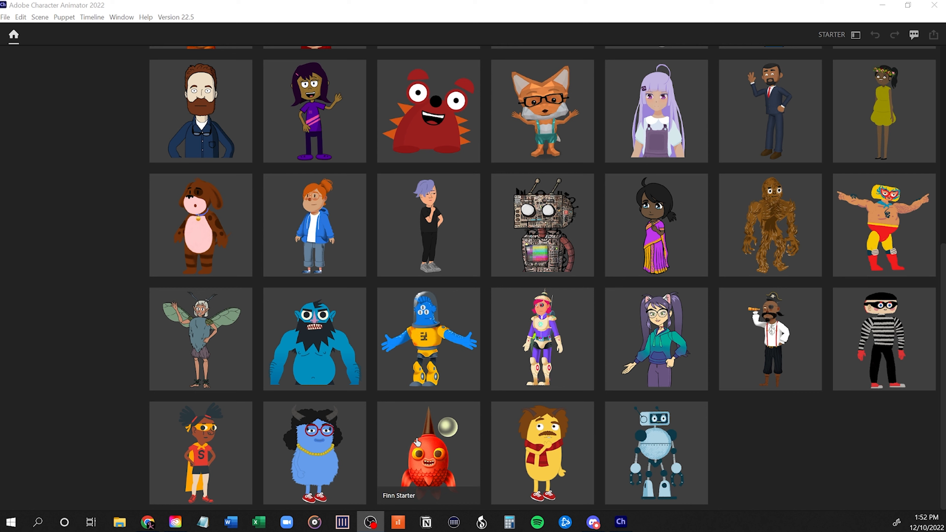
{"action": "left_click", "coordinate": [432, 449]}
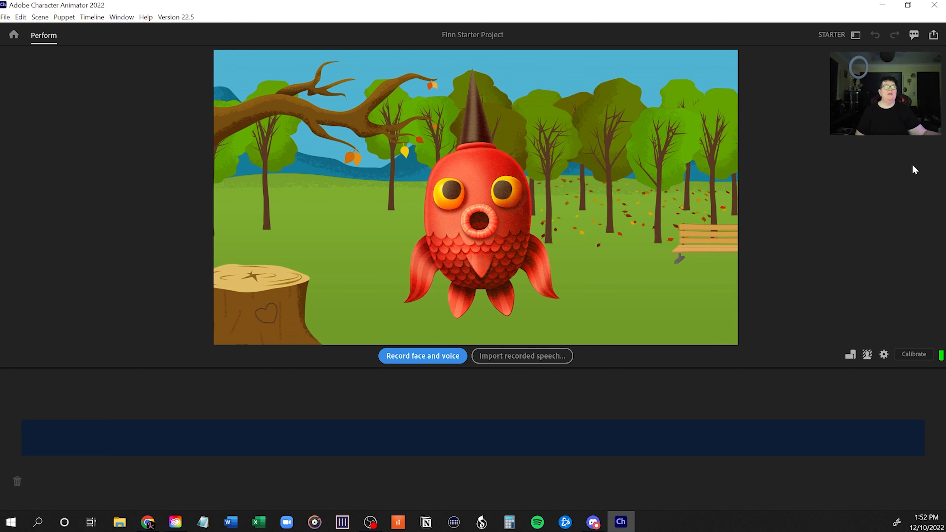
{"action": "left_click", "coordinate": [910, 356]}
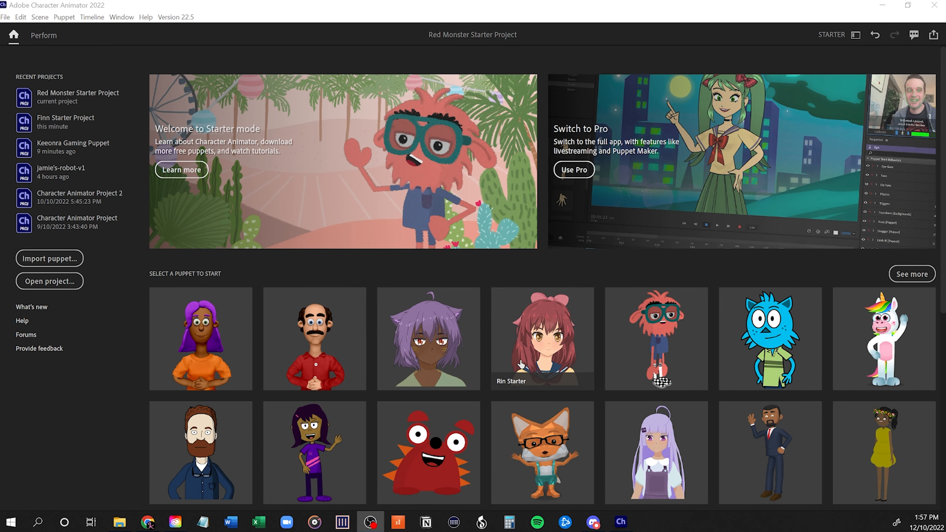
Step: Start a new project with the purple-haired, cat-eared Yuko puppet from the example puppets
{"action": "scroll", "coordinate": [520, 363], "scroll_direction": "down", "scroll_amount": 6}
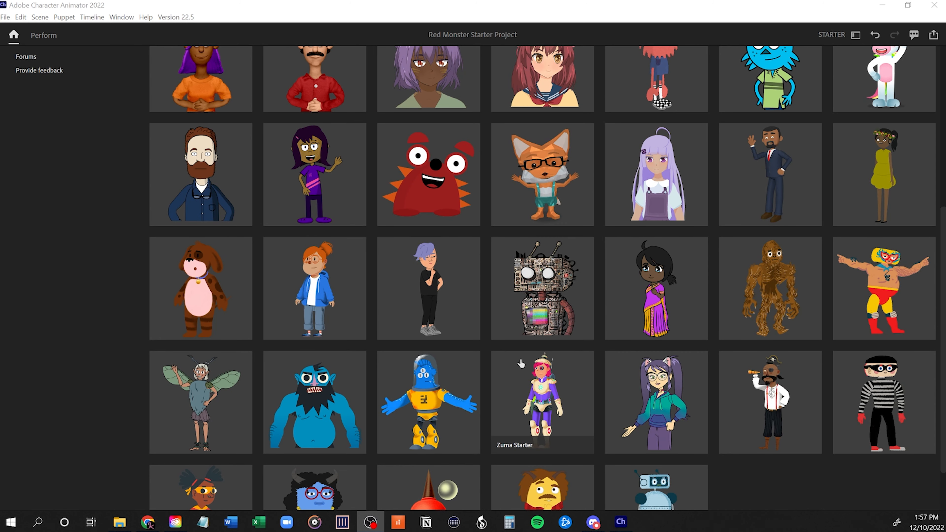
{"action": "scroll", "coordinate": [521, 364], "scroll_direction": "down", "scroll_amount": 2}
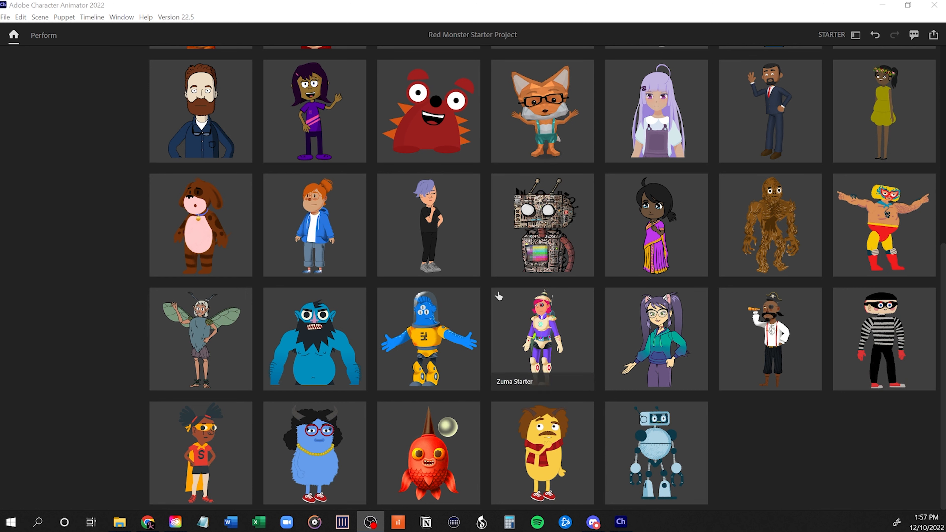
{"action": "left_click", "coordinate": [640, 337]}
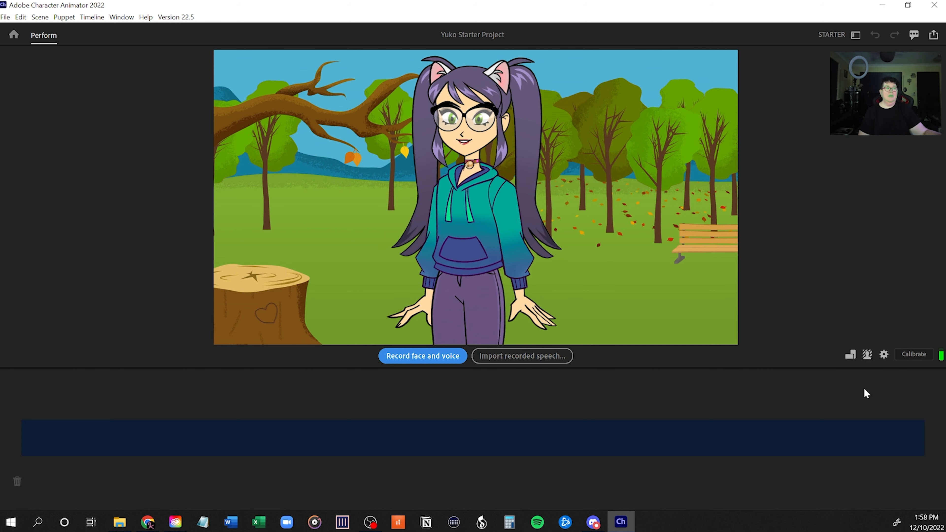
Step: Change the scene background to the floodlit stadium with the green field
{"action": "left_click", "coordinate": [867, 356]}
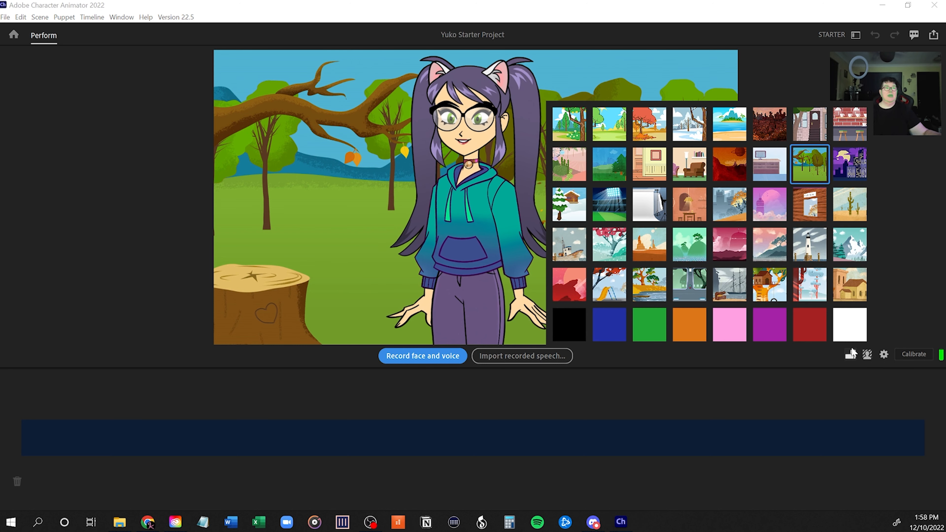
{"action": "left_click", "coordinate": [609, 199]}
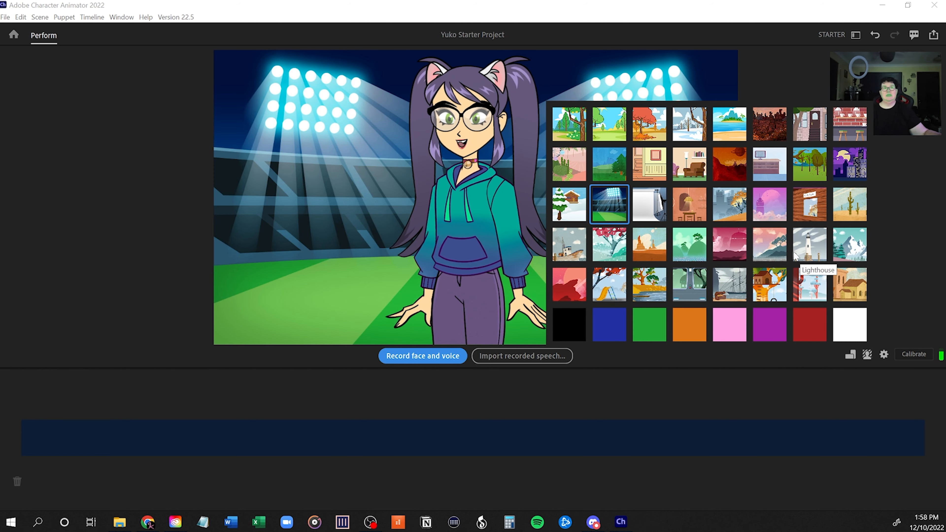
{"action": "left_click", "coordinate": [868, 355]}
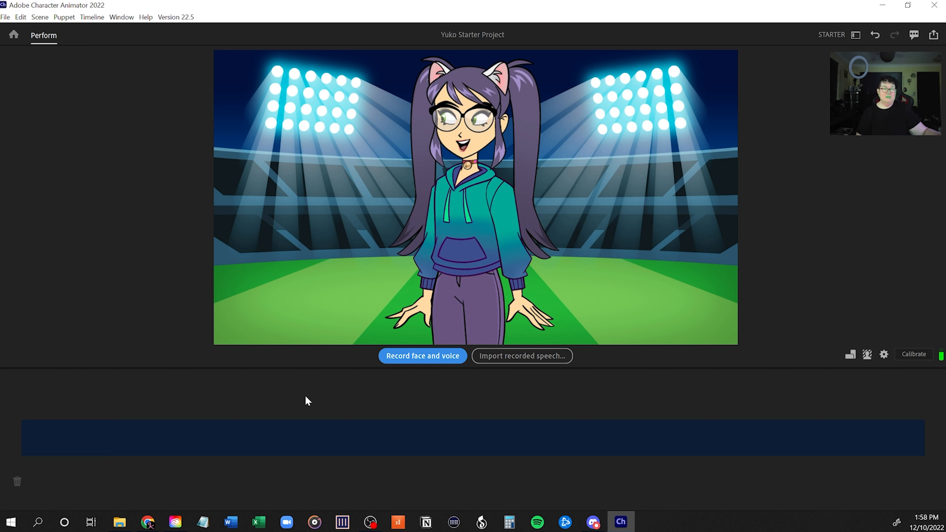
Step: Record a face and voice performance about 13 seconds long and play back the take
{"action": "left_click", "coordinate": [425, 357]}
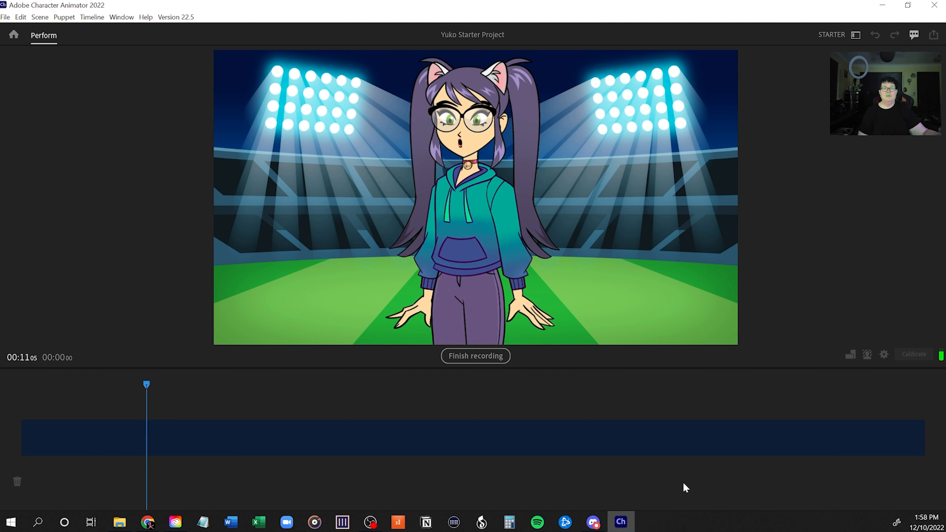
{"action": "left_click", "coordinate": [497, 356]}
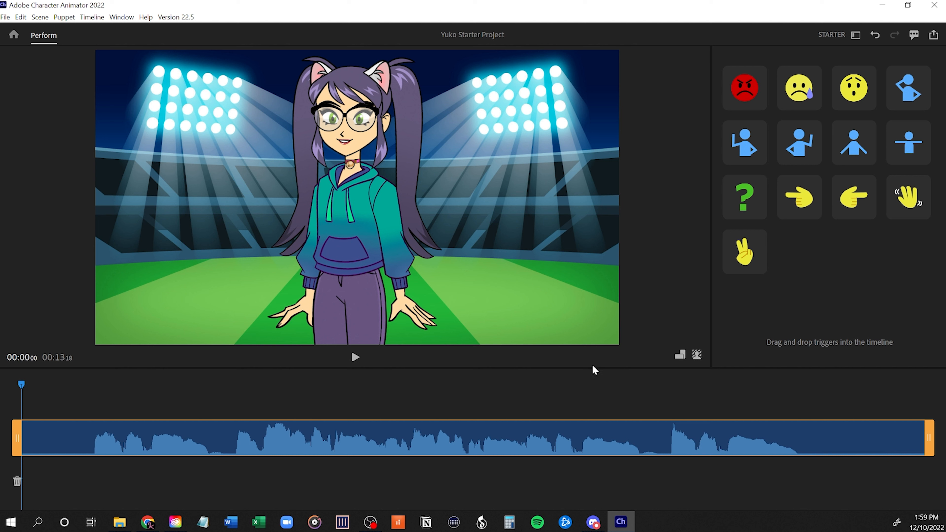
{"action": "left_click", "coordinate": [356, 359]}
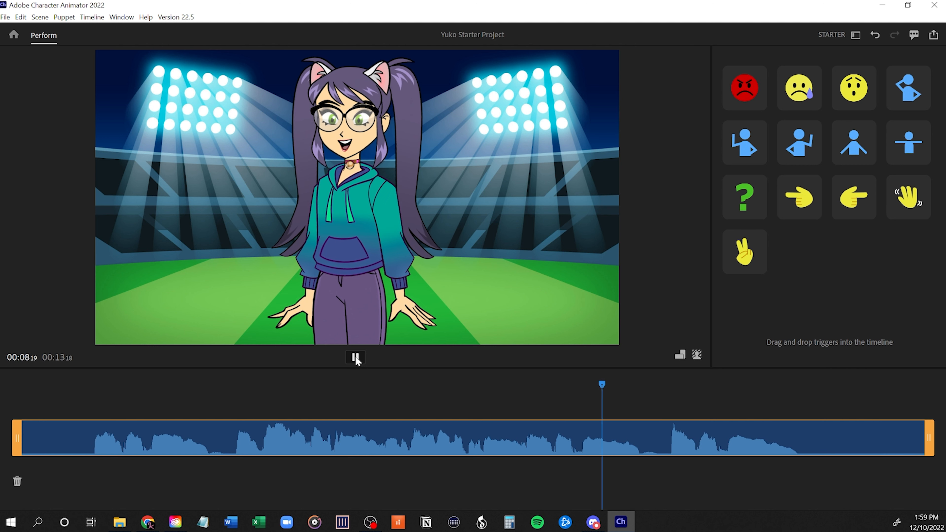
{"action": "left_click", "coordinate": [356, 357]}
Step: Preview the puppet's pose and expression triggers, including Gesture Right, Gesture Left, Gesture Both, Shocked, Sad, Angry and Wave
{"action": "left_click", "coordinate": [740, 148]}
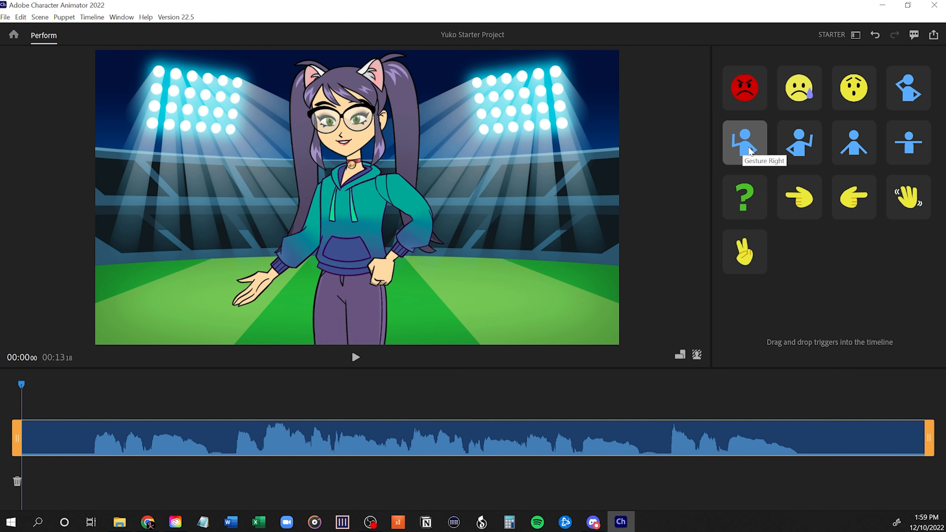
{"action": "left_click", "coordinate": [853, 145]}
{"action": "left_click", "coordinate": [805, 148]}
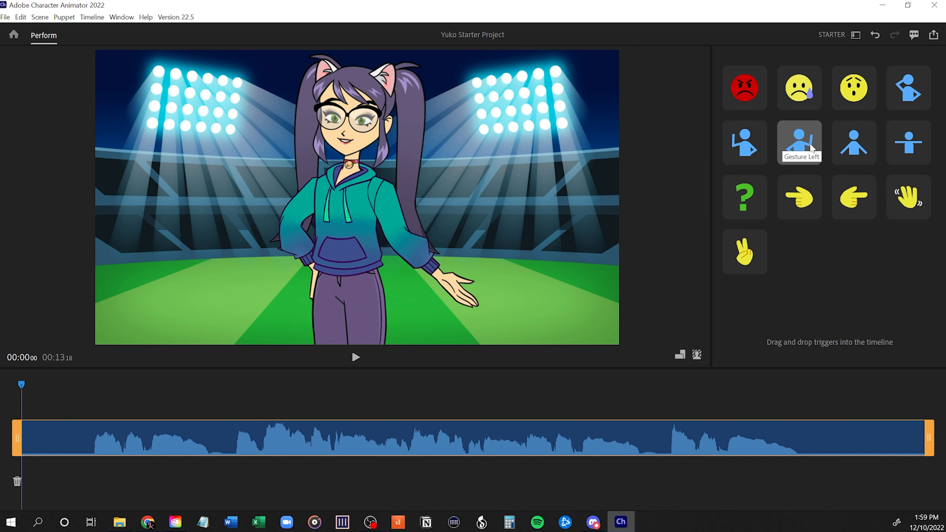
{"action": "left_click", "coordinate": [853, 143]}
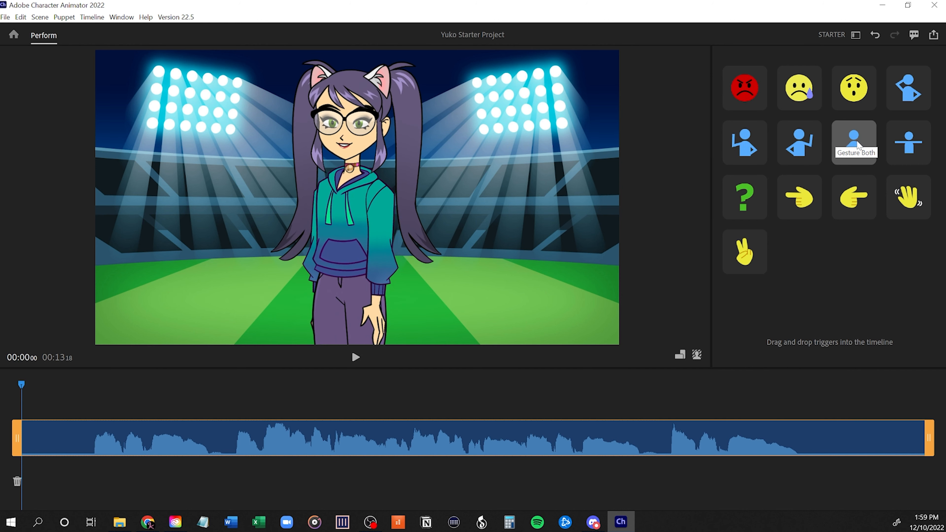
{"action": "left_click", "coordinate": [900, 100]}
{"action": "left_click", "coordinate": [857, 99]}
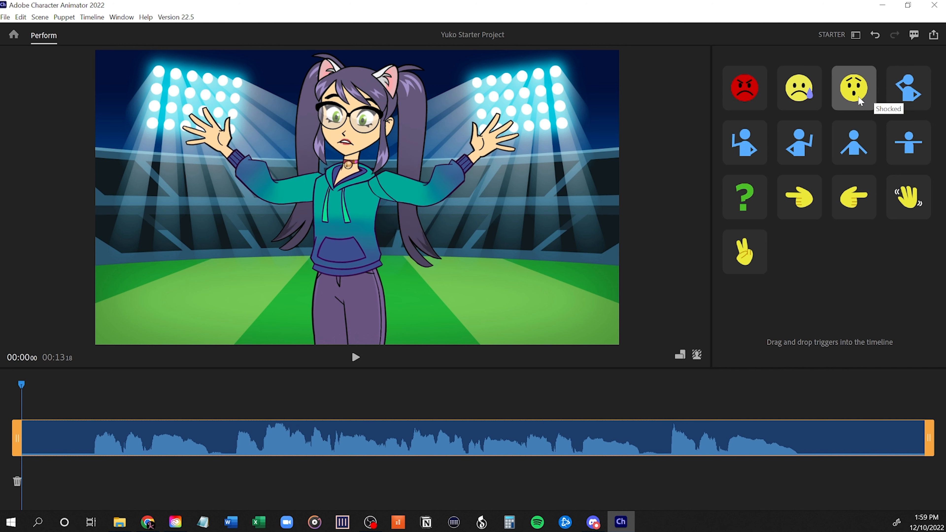
{"action": "left_click", "coordinate": [808, 87]}
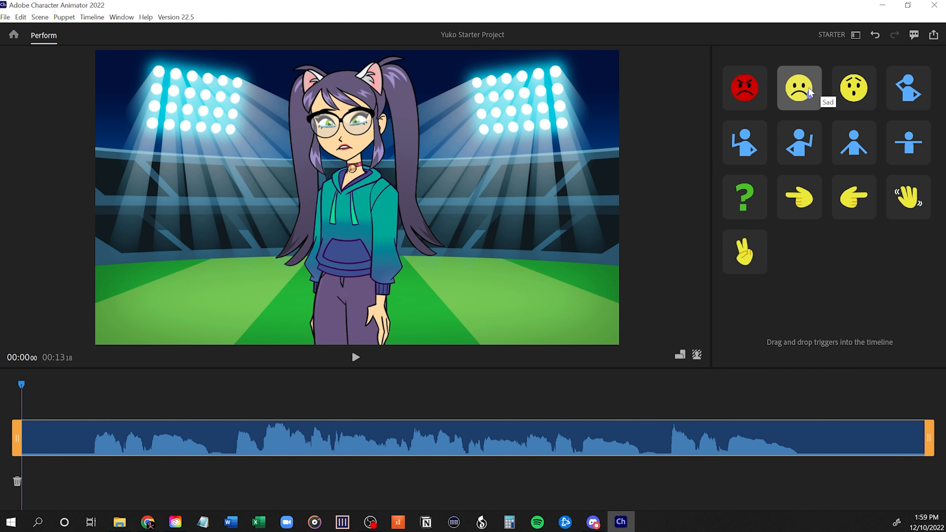
{"action": "left_click", "coordinate": [752, 85]}
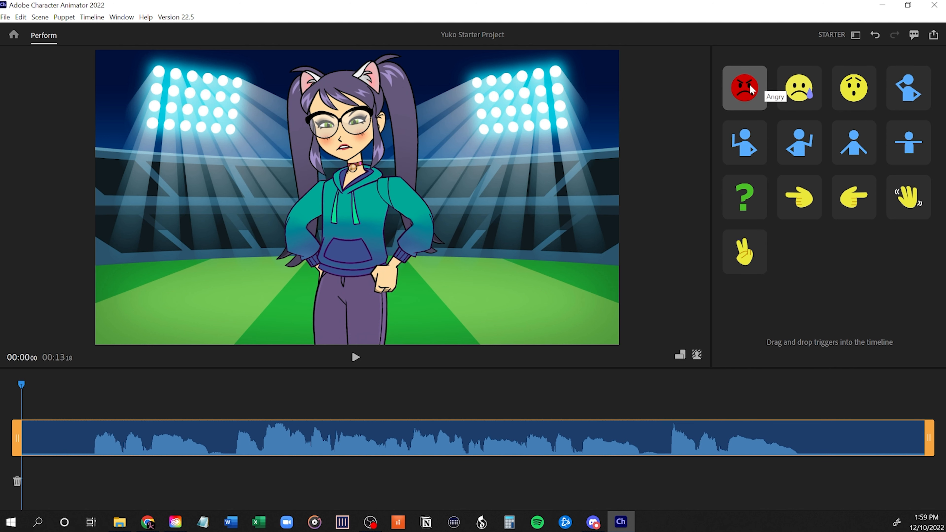
{"action": "left_click", "coordinate": [910, 197]}
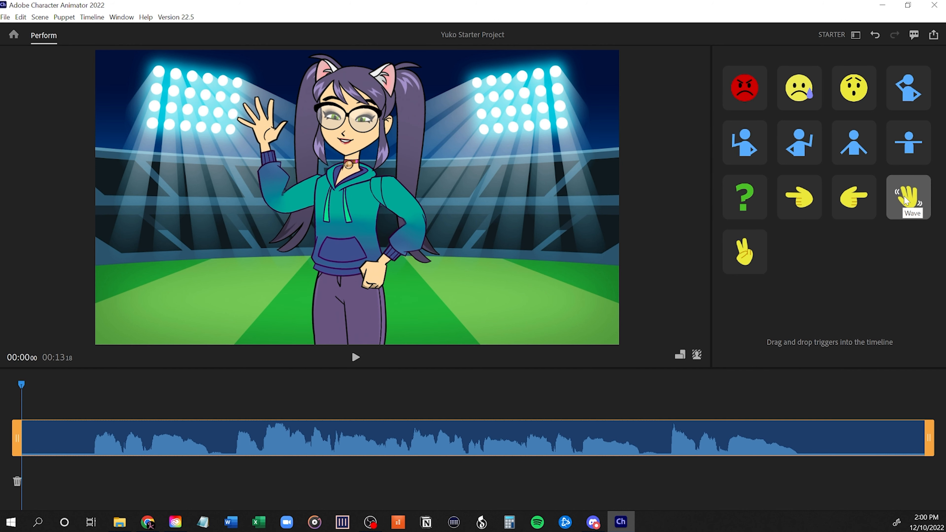
Step: Add the Wave trigger near the timeline's start, trim it to end where the speech begins, and play back the result
{"action": "left_click_drag", "start_coordinate": [906, 200], "coordinate": [33, 382]}
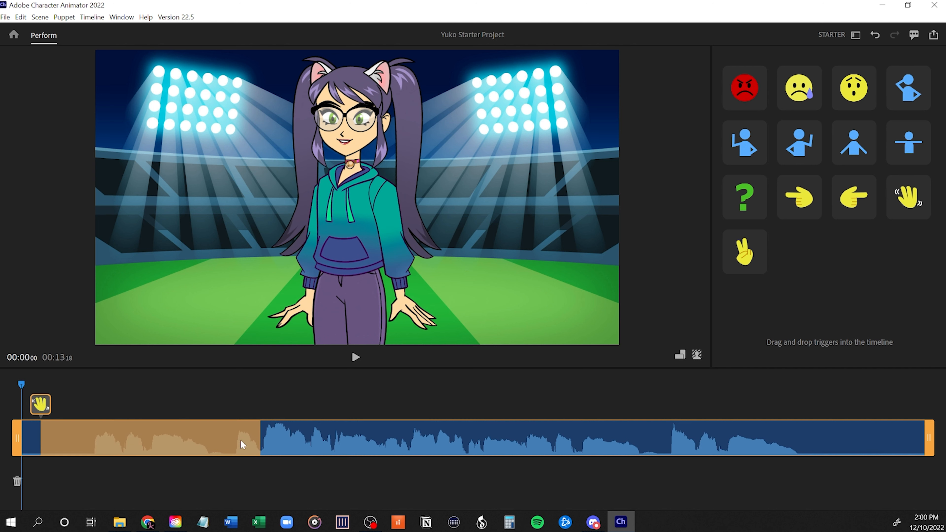
{"action": "left_click_drag", "start_coordinate": [249, 438], "coordinate": [91, 449]}
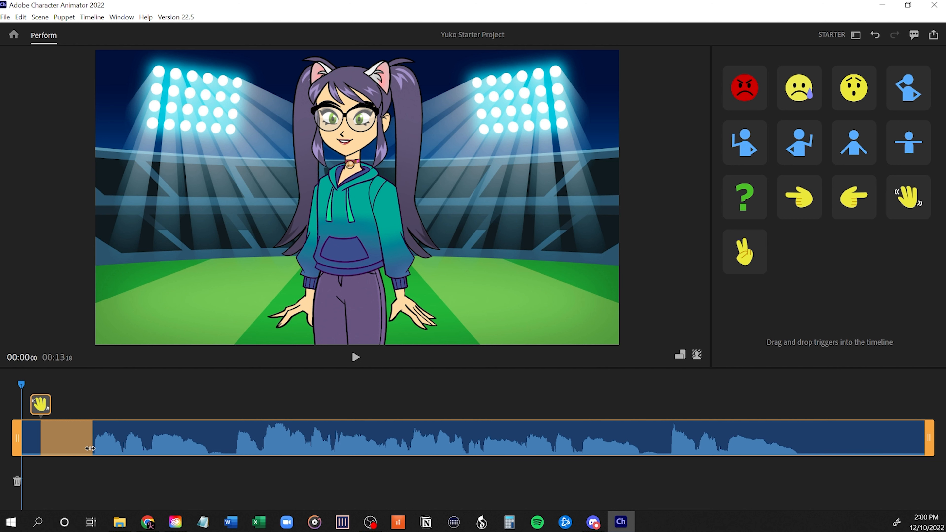
{"action": "mouse_move", "coordinate": [42, 436]}
{"action": "left_mouse_down"}
{"action": "mouse_move", "coordinate": [26, 438]}
{"action": "mouse_move", "coordinate": [35, 438]}
{"action": "left_mouse_up"}
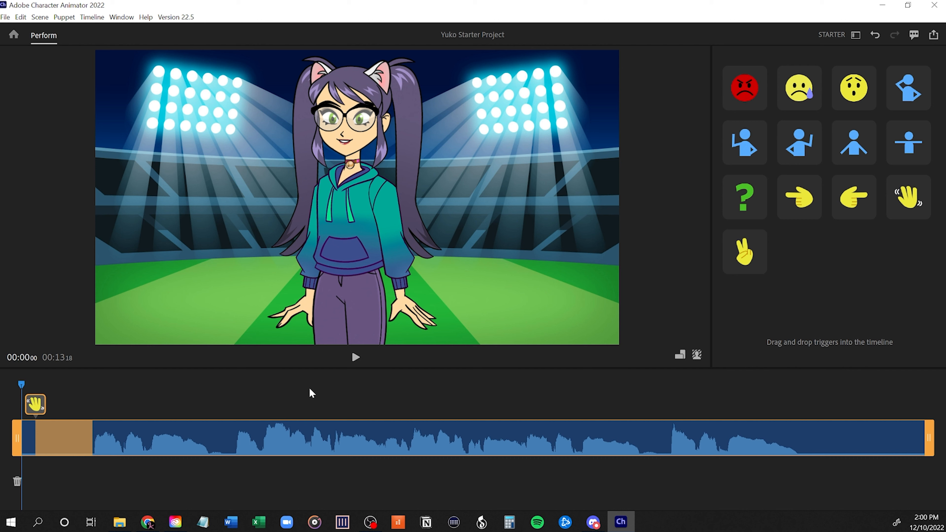
{"action": "key", "text": "space"}
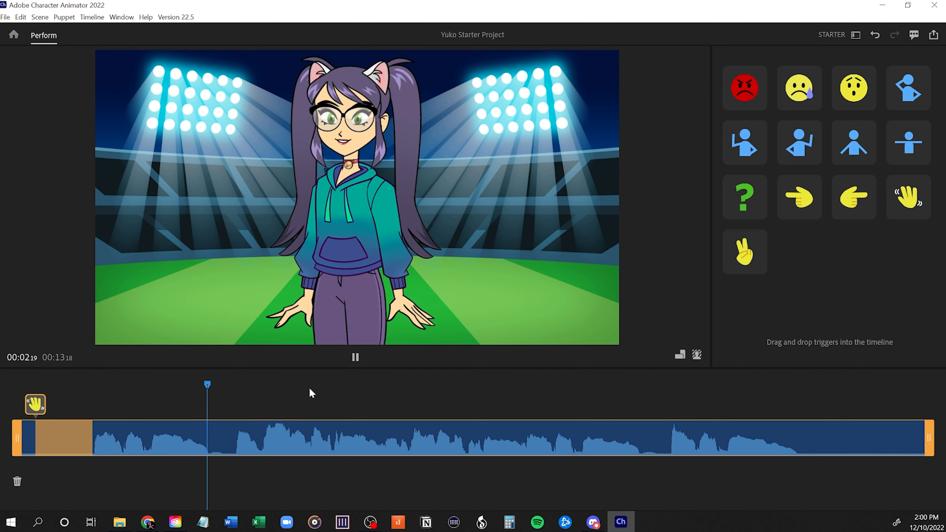
{"action": "key", "text": "space"}
Step: Add the Gesture Right trigger at 00:01:13 on the timeline and shorten it to cover only the next burst of speech
{"action": "left_click_drag", "start_coordinate": [237, 384], "coordinate": [118, 390]}
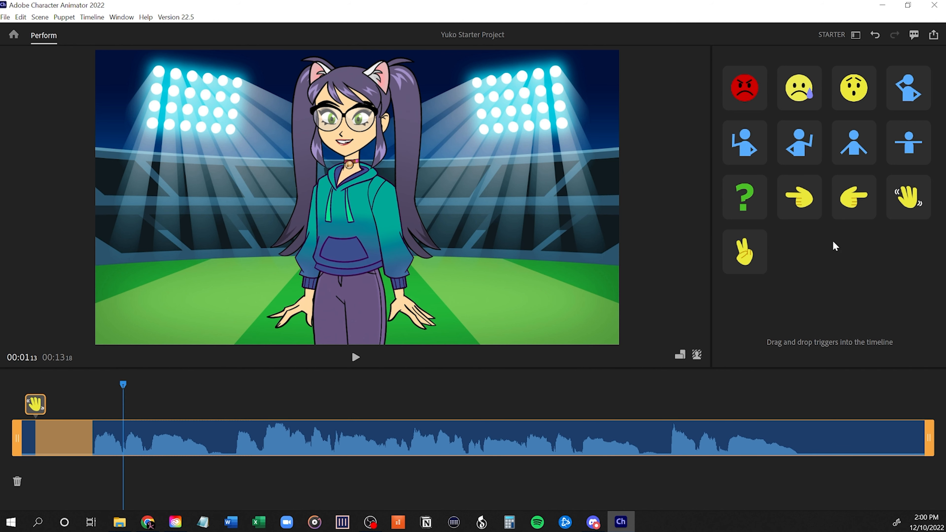
{"action": "left_click", "coordinate": [801, 214]}
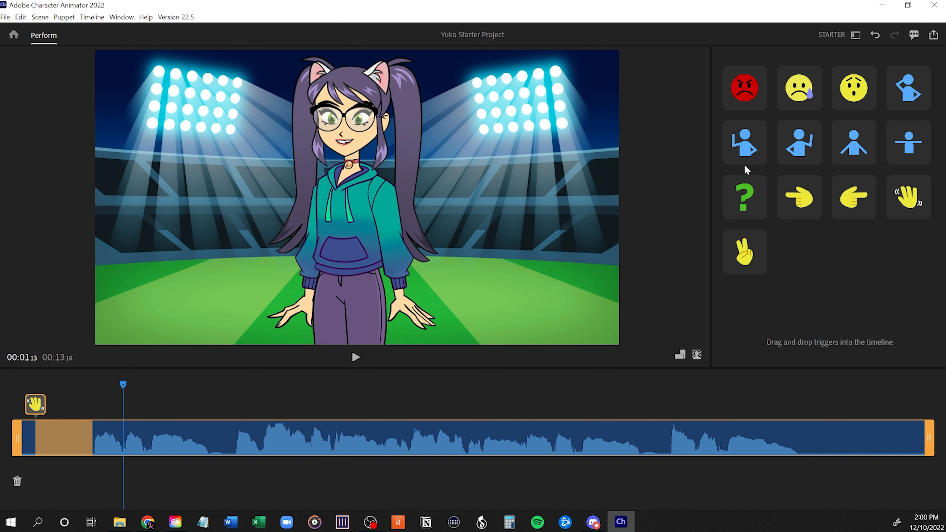
{"action": "left_click", "coordinate": [747, 149]}
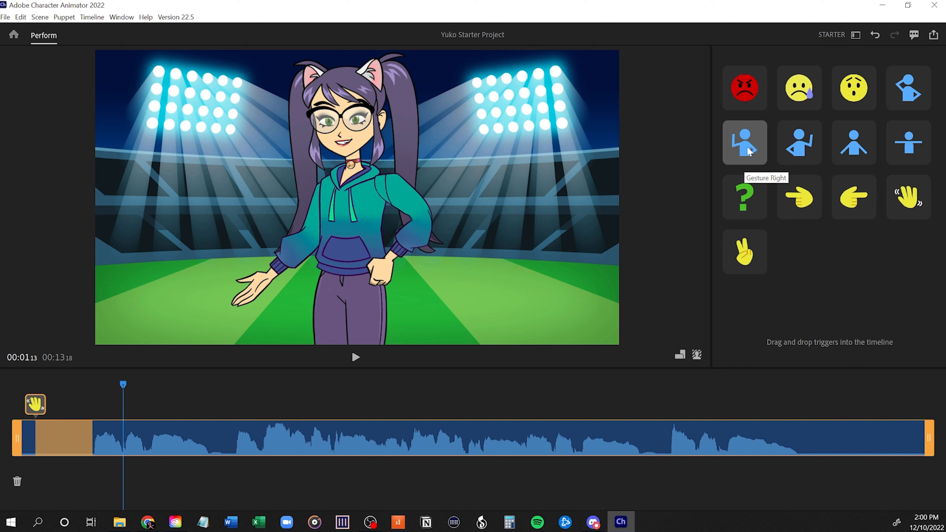
{"action": "left_click_drag", "start_coordinate": [748, 149], "coordinate": [124, 398]}
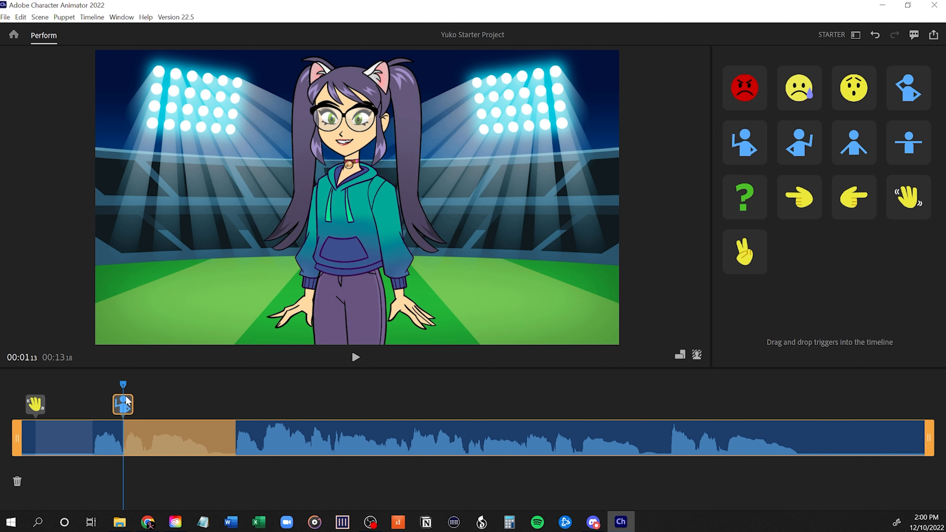
{"action": "left_click_drag", "start_coordinate": [222, 429], "coordinate": [150, 432]}
Step: Add a shortened Gesture Left trigger just after Gesture Right, and return the playhead to the timeline's start
{"action": "left_click_drag", "start_coordinate": [813, 149], "coordinate": [153, 390]}
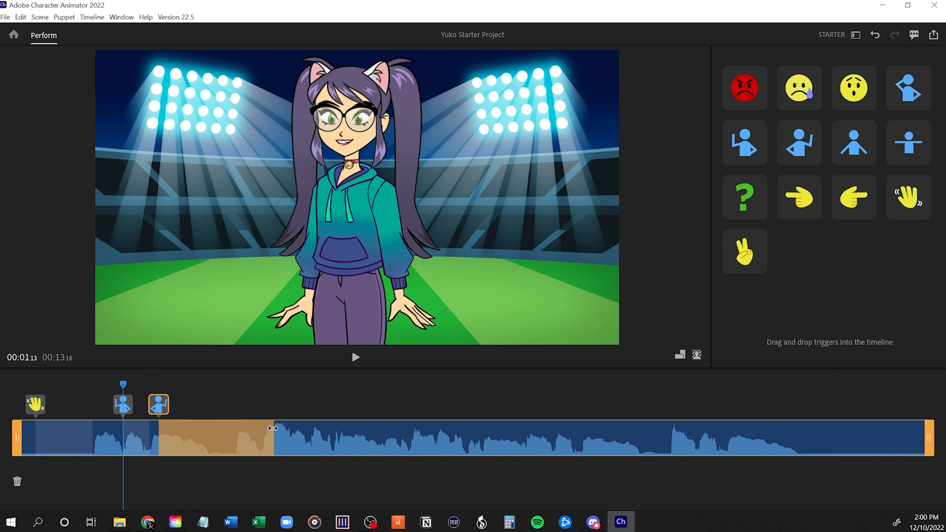
{"action": "left_click_drag", "start_coordinate": [272, 428], "coordinate": [184, 430]}
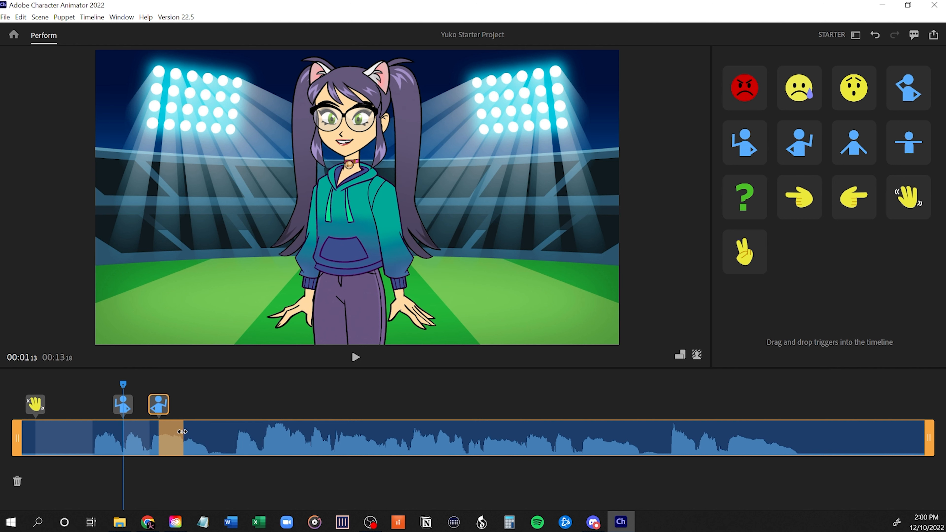
{"action": "left_click_drag", "start_coordinate": [123, 384], "coordinate": [19, 387]}
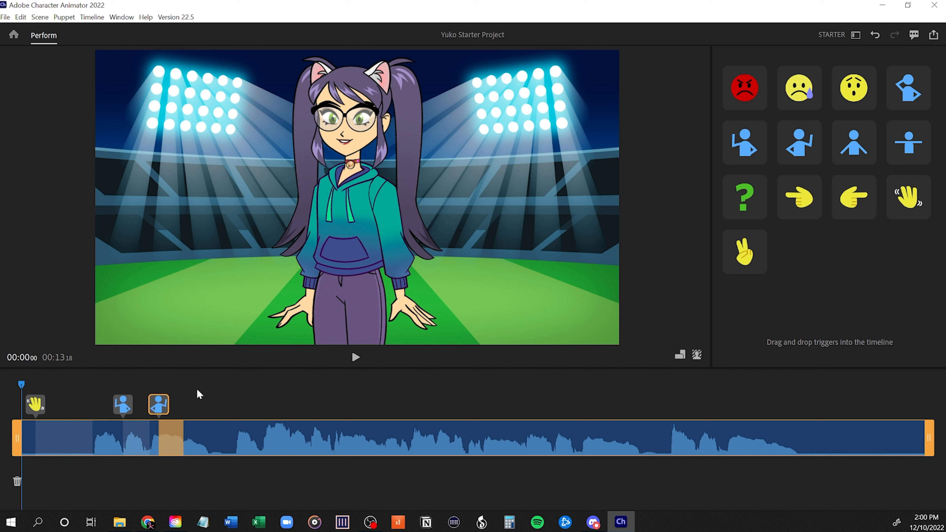
Step: Play back the gestures, move Gesture Left into the second stretch of speech, and lengthen both the Gesture Right and Gesture Left triggers
{"action": "key", "text": "space"}
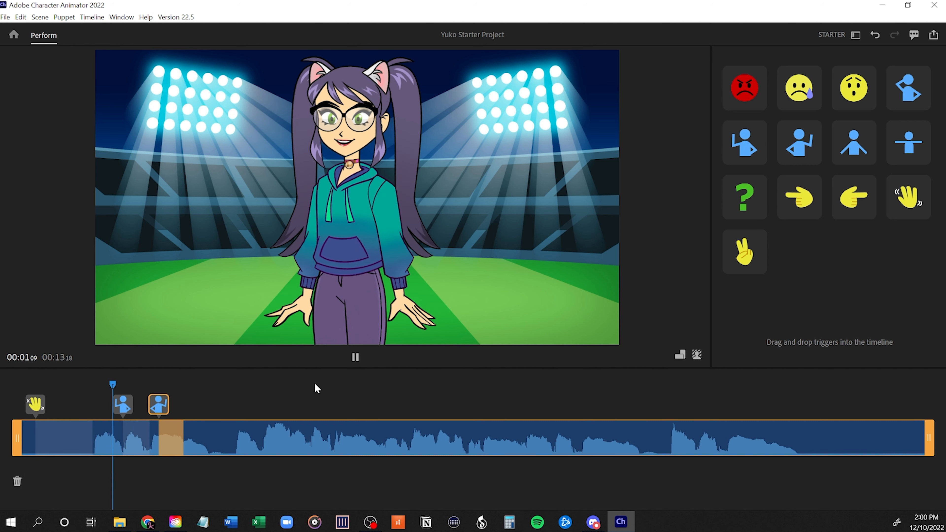
{"action": "key", "text": "space"}
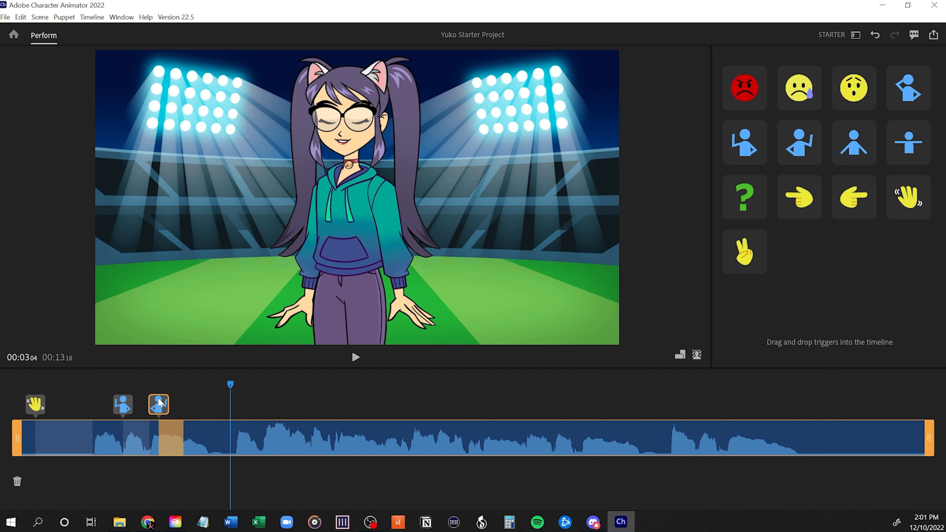
{"action": "left_click_drag", "start_coordinate": [157, 399], "coordinate": [284, 401]}
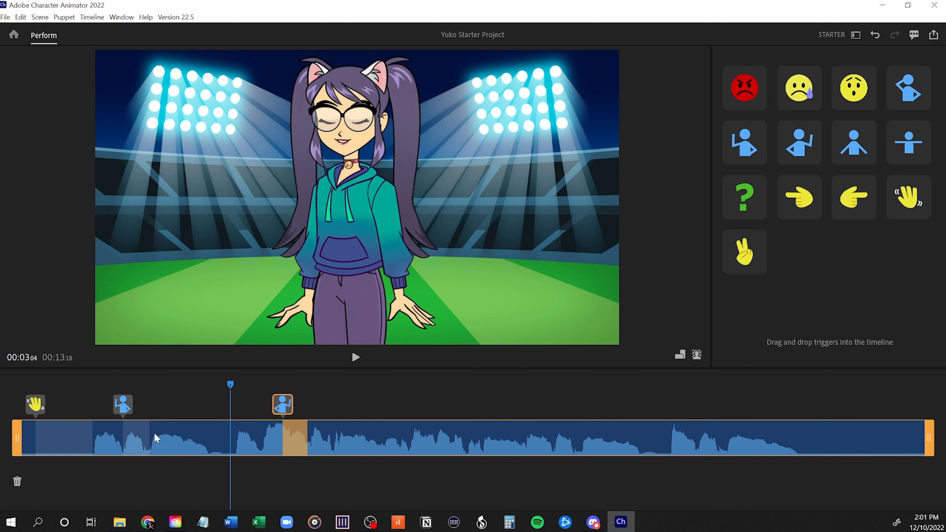
{"action": "left_click", "coordinate": [146, 436]}
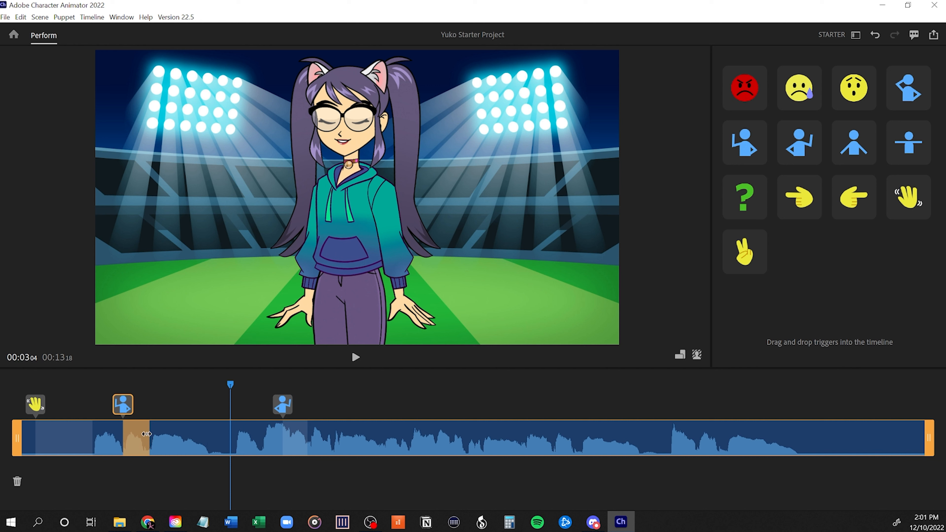
{"action": "left_click_drag", "start_coordinate": [146, 434], "coordinate": [262, 431]}
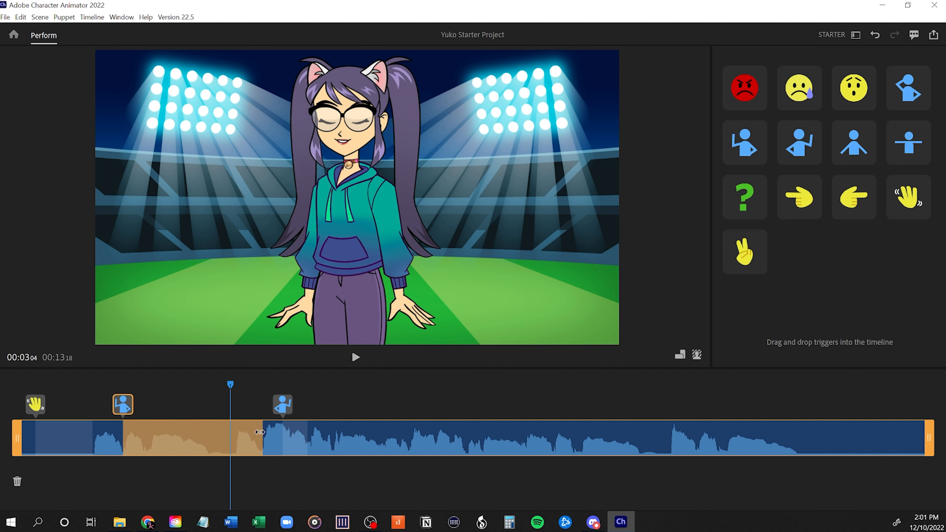
{"action": "left_click", "coordinate": [300, 432]}
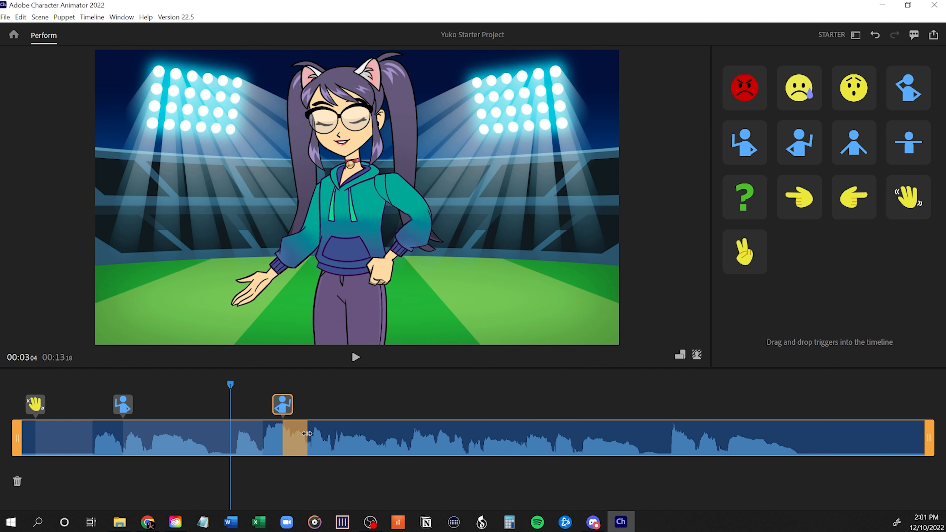
{"action": "left_click_drag", "start_coordinate": [306, 433], "coordinate": [406, 441]}
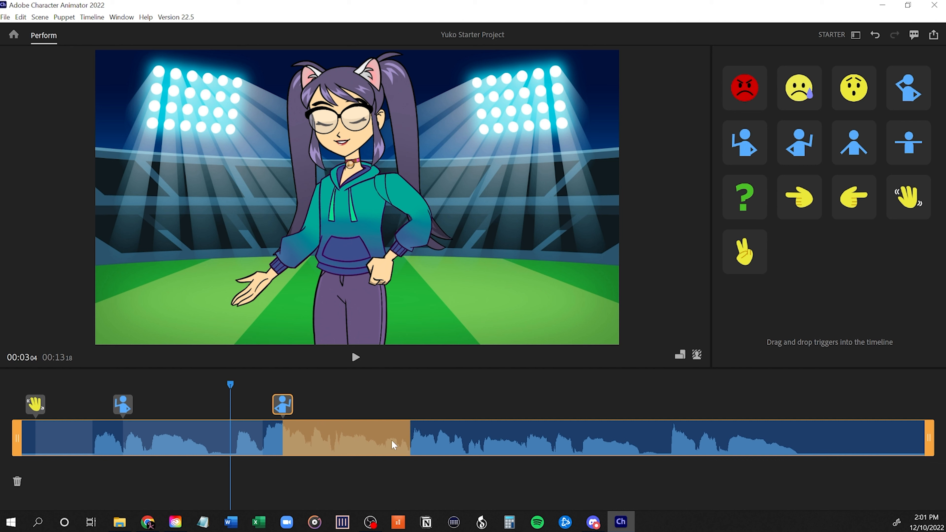
Step: Play the animation from the start, add the peace sign trigger just after 00:06:14, and continue playback past it
{"action": "left_click_drag", "start_coordinate": [231, 384], "coordinate": [21, 384]}
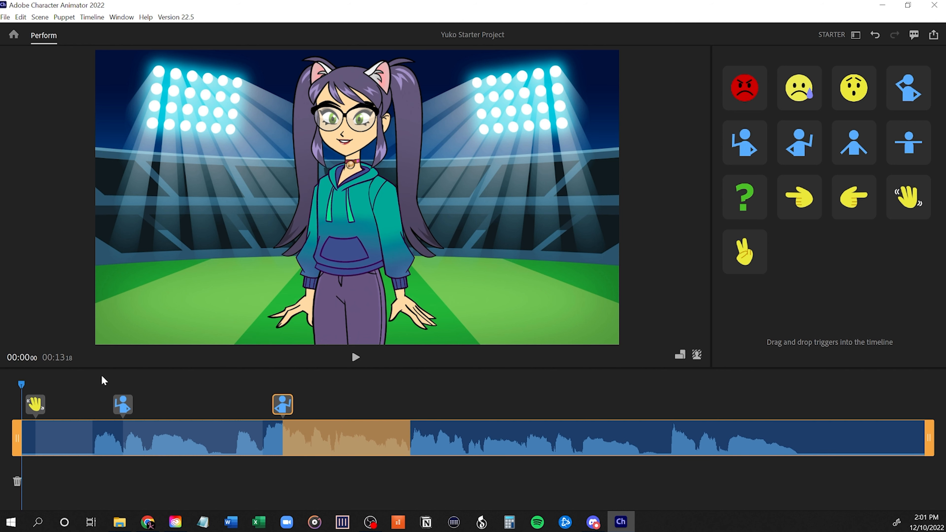
{"action": "key", "text": "space"}
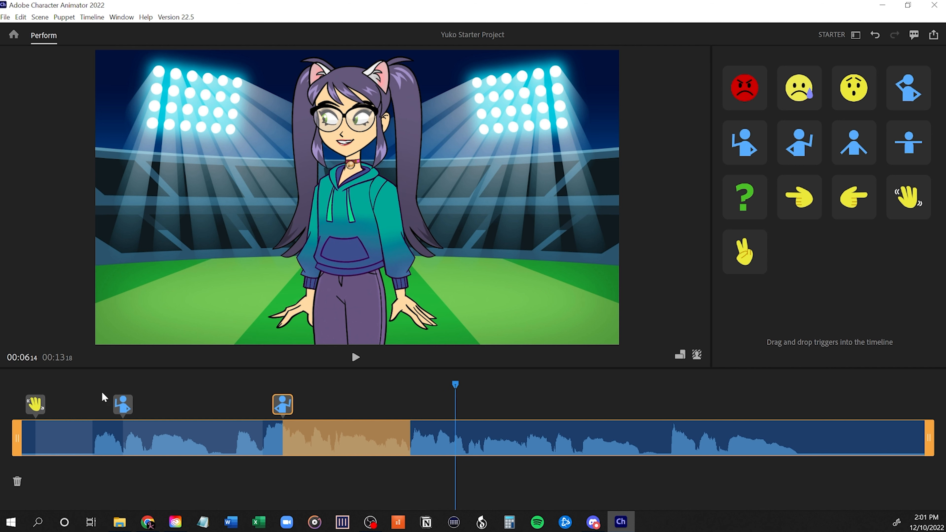
{"action": "left_click", "coordinate": [744, 253]}
{"action": "left_click_drag", "start_coordinate": [744, 256], "coordinate": [458, 381]}
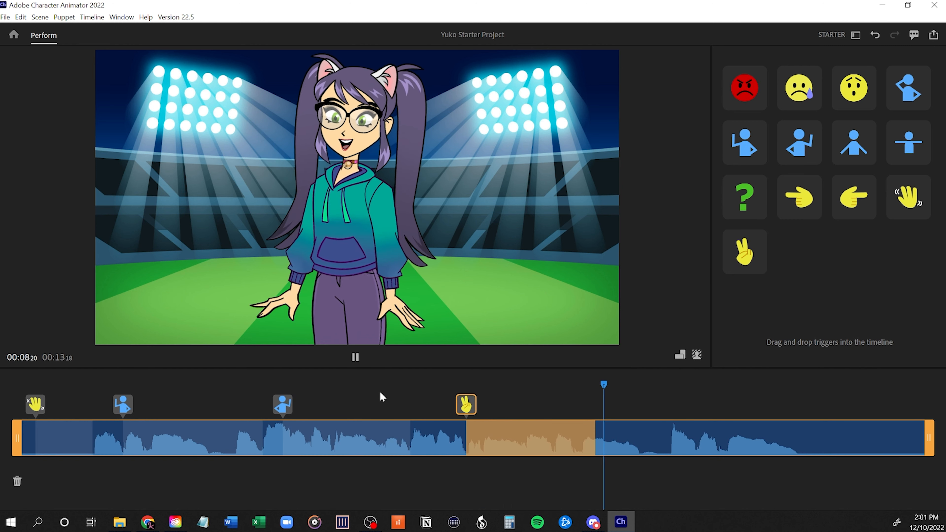
{"action": "key", "text": "space"}
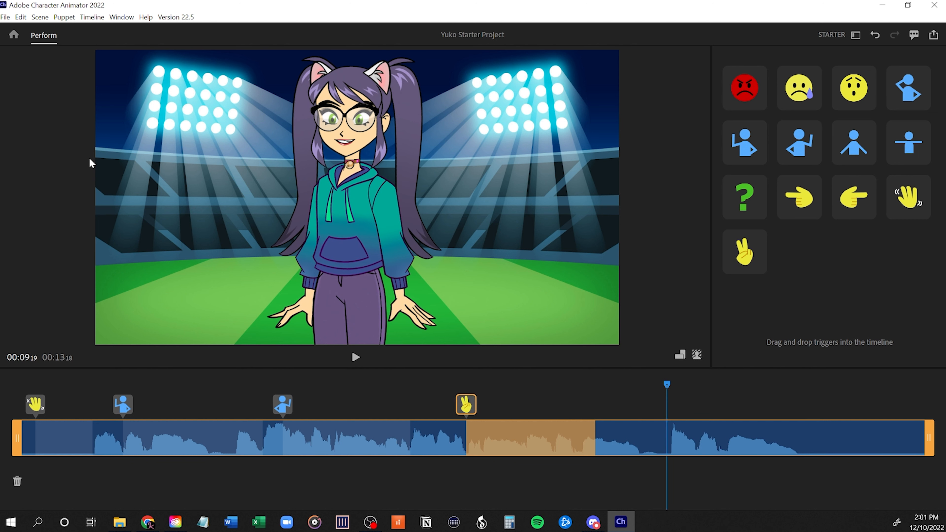
Step: Start a new project with the Chloe starter puppet and record a face and voice performance of about 30 seconds
{"action": "left_click", "coordinate": [14, 36]}
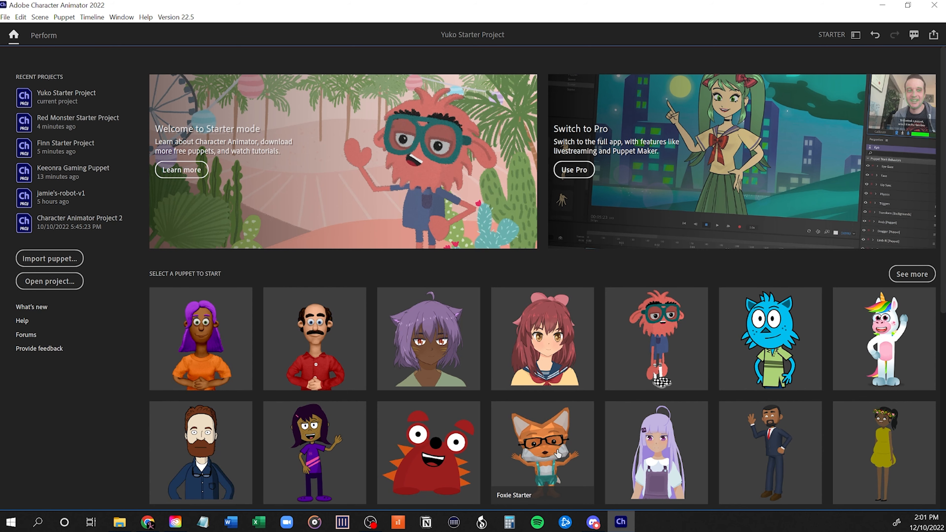
{"action": "scroll", "coordinate": [318, 453], "scroll_direction": "down", "scroll_amount": 3}
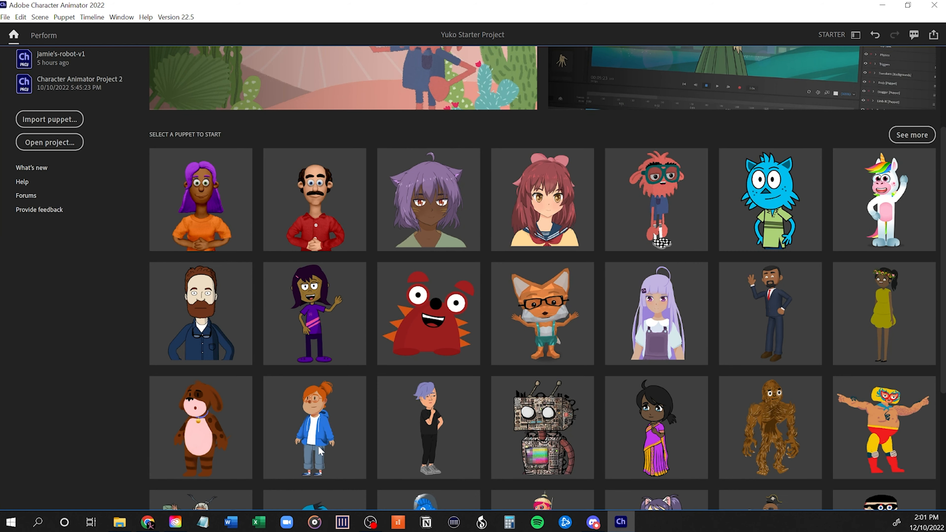
{"action": "left_click", "coordinate": [315, 316]}
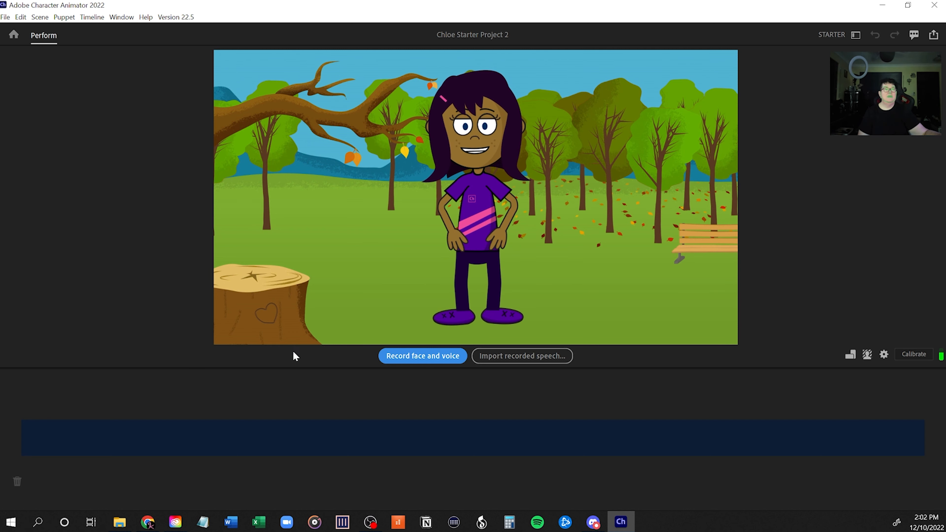
{"action": "left_click", "coordinate": [424, 359]}
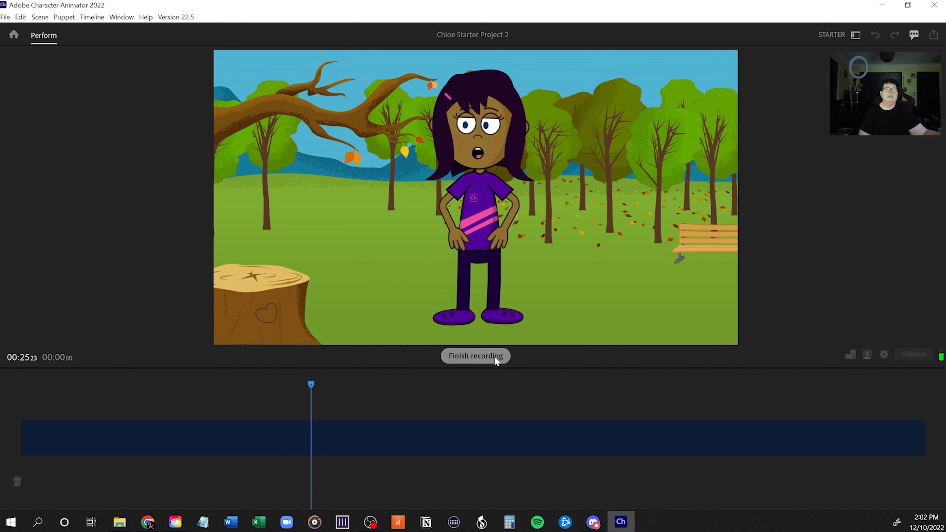
{"action": "left_click", "coordinate": [479, 358]}
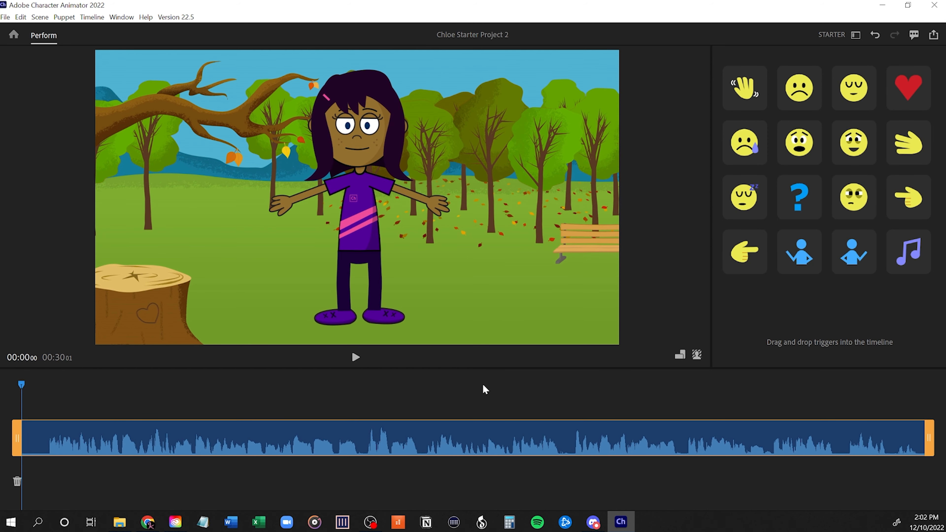
Step: Preview the Wave, frowning and Point Up triggers, adding Wave near the timeline's start and Point Up shortly after Wave ends
{"action": "left_click", "coordinate": [745, 86]}
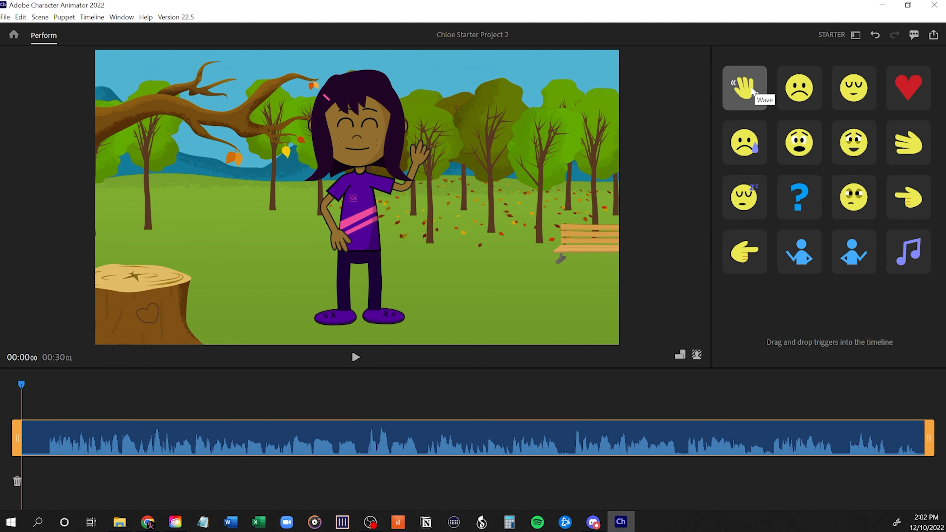
{"action": "left_click_drag", "start_coordinate": [748, 89], "coordinate": [30, 382]}
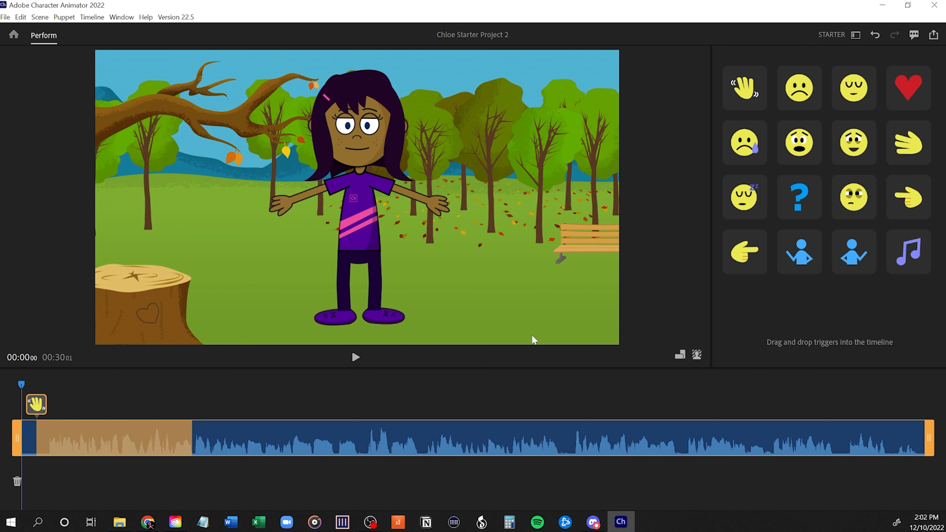
{"action": "left_click", "coordinate": [803, 94]}
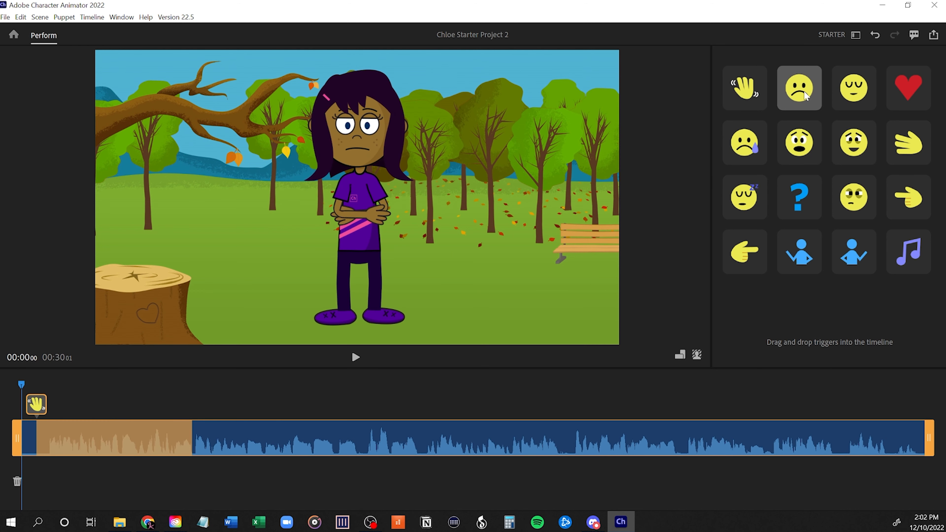
{"action": "left_click", "coordinate": [849, 98]}
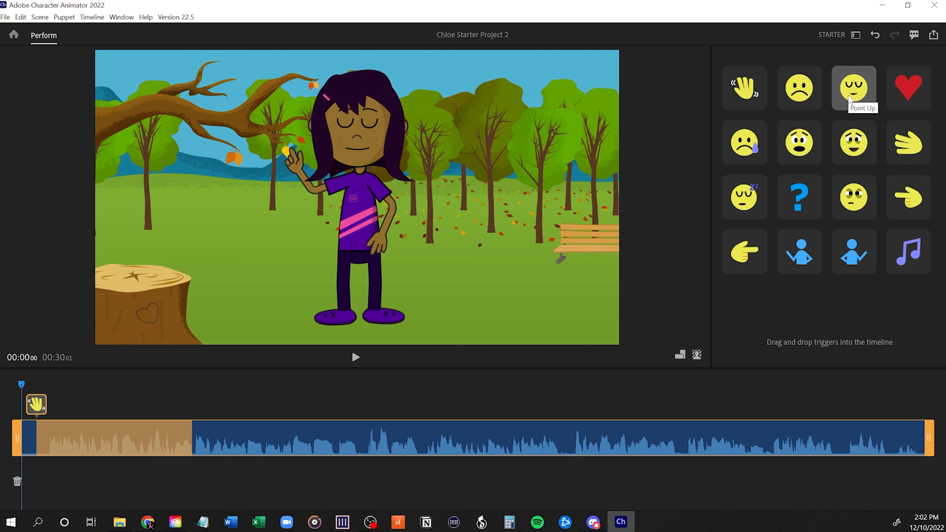
{"action": "left_click_drag", "start_coordinate": [848, 104], "coordinate": [221, 393]}
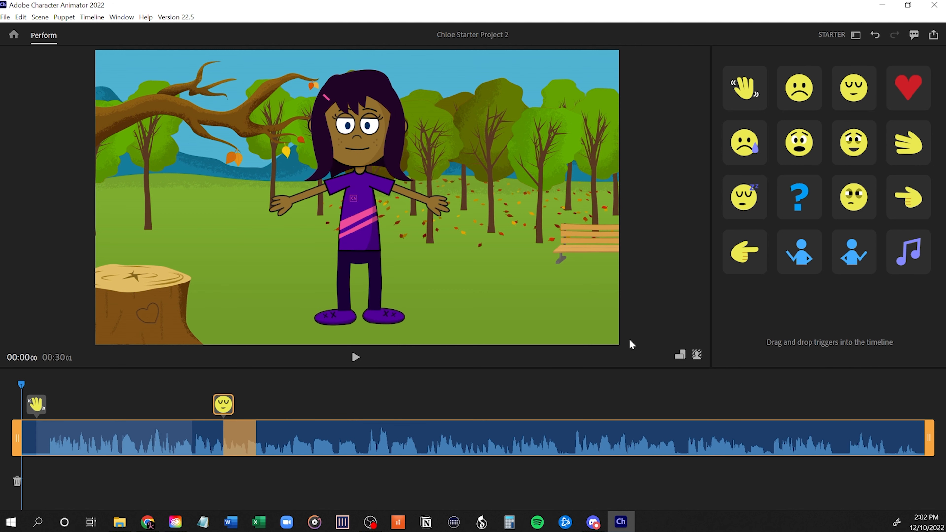
Step: Add the heart, Blush and music note triggers in sequence after Point Up, and play back the animation from the start
{"action": "left_click_drag", "start_coordinate": [908, 88], "coordinate": [287, 387]}
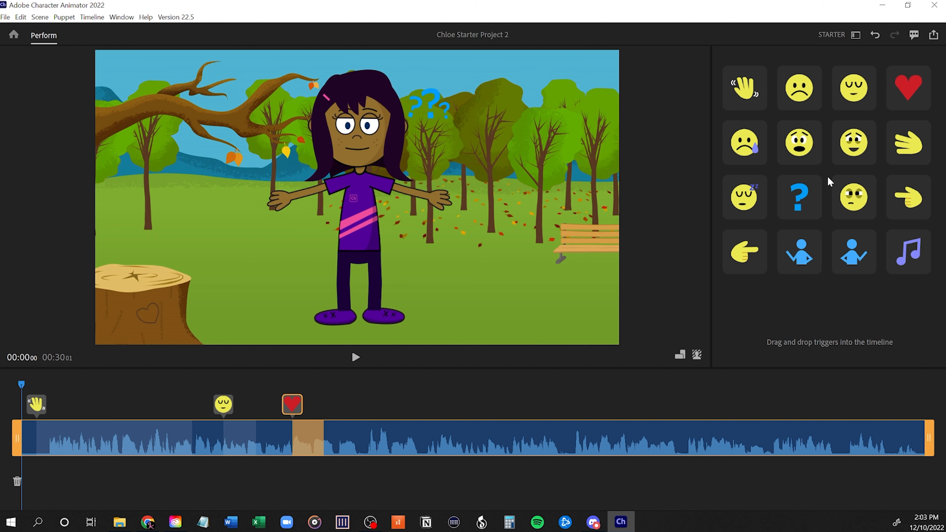
{"action": "mouse_move", "coordinate": [853, 151]}
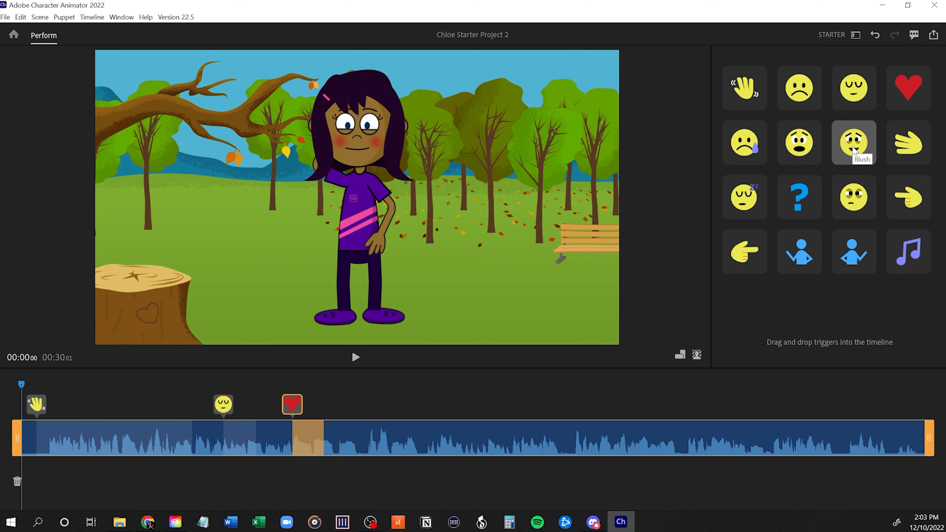
{"action": "left_click_drag", "start_coordinate": [854, 151], "coordinate": [358, 405]}
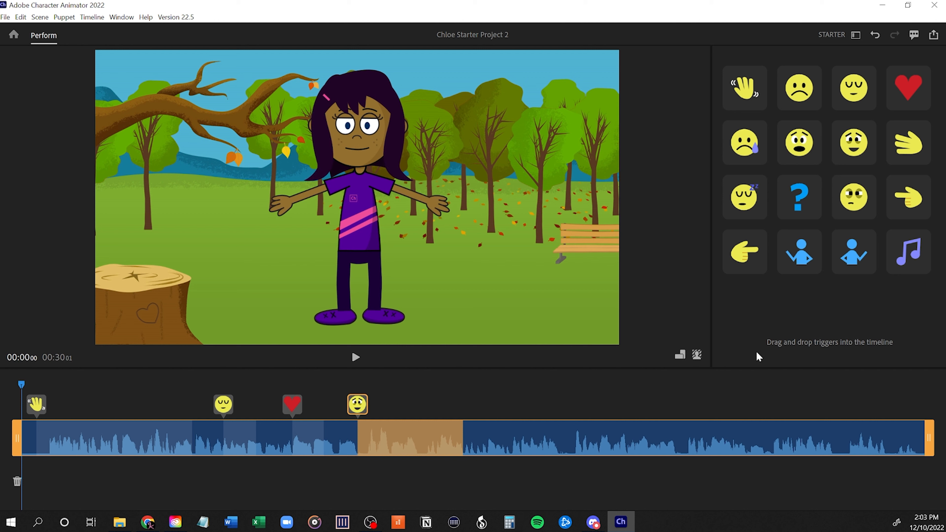
{"action": "mouse_move", "coordinate": [908, 253]}
{"action": "left_click_drag", "start_coordinate": [909, 253], "coordinate": [483, 389]}
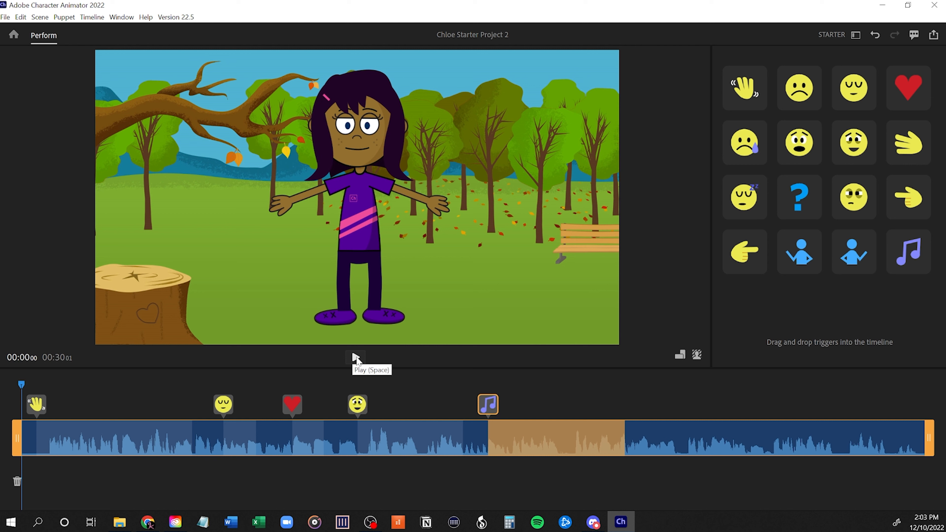
{"action": "left_click", "coordinate": [356, 358]}
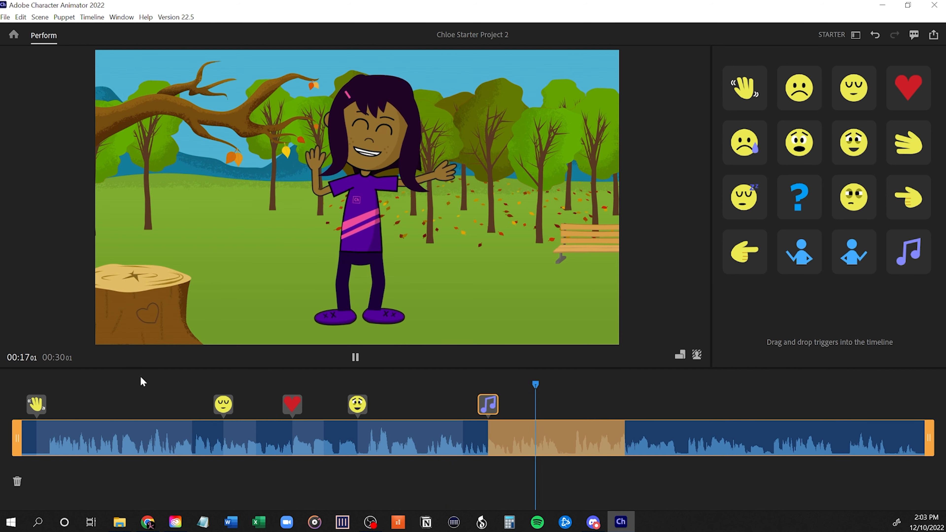
{"action": "left_click", "coordinate": [355, 358]}
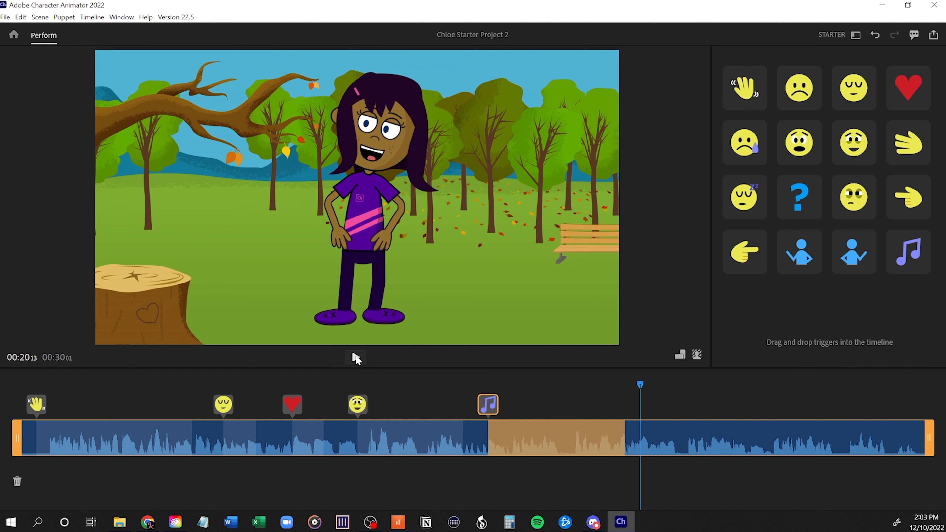
Step: Start a new project with the Evans robot starter puppet and record a face and voice performance of about 29 seconds
{"action": "left_click", "coordinate": [14, 36]}
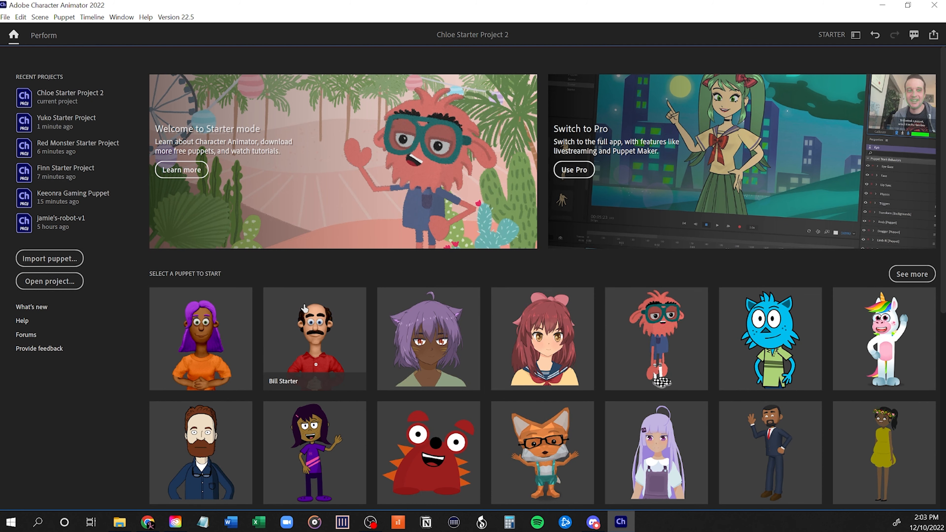
{"action": "scroll", "coordinate": [351, 377], "scroll_direction": "down", "scroll_amount": 5}
{"action": "scroll", "coordinate": [351, 377], "scroll_direction": "down", "scroll_amount": 1}
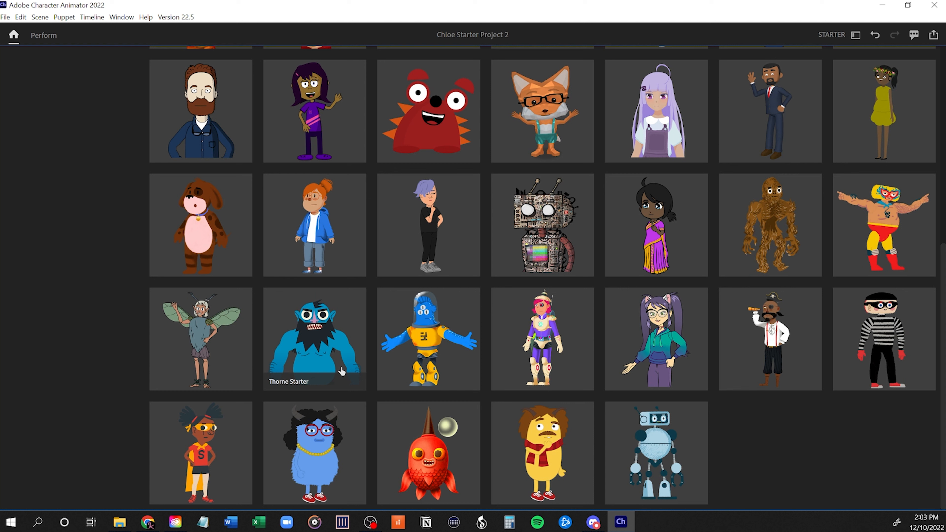
{"action": "left_click", "coordinate": [541, 228]}
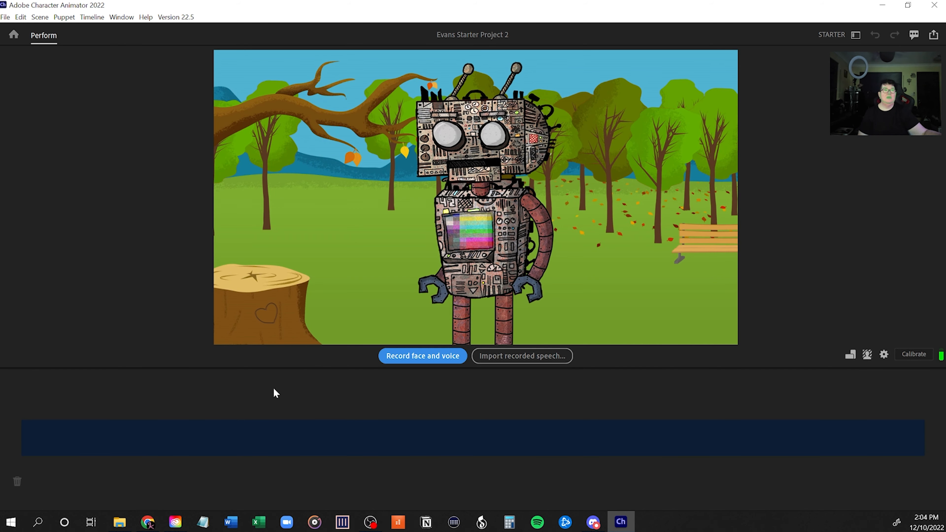
{"action": "left_click", "coordinate": [429, 355]}
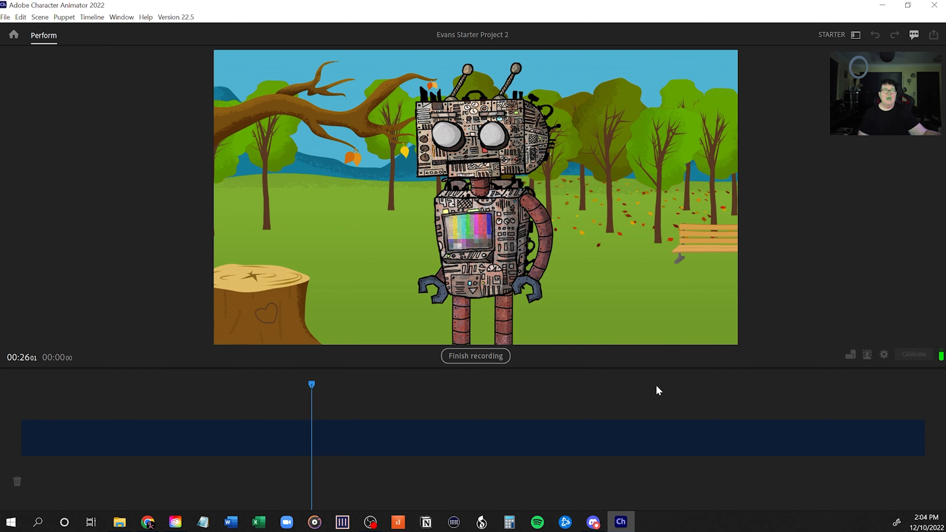
{"action": "left_click", "coordinate": [476, 356]}
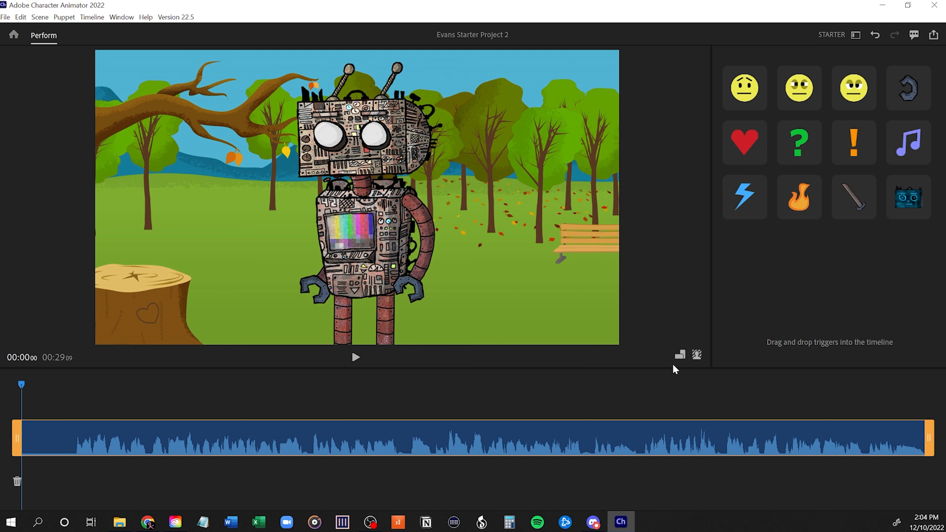
Step: Try the wooden clubhouse background behind the robot, and switch it to the purple night city skyline
{"action": "left_click", "coordinate": [696, 355]}
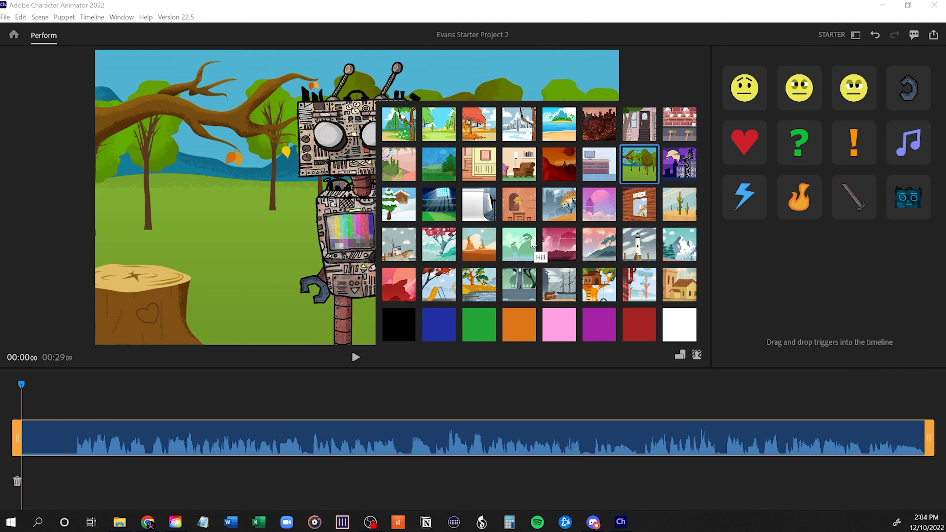
{"action": "left_click", "coordinate": [640, 204]}
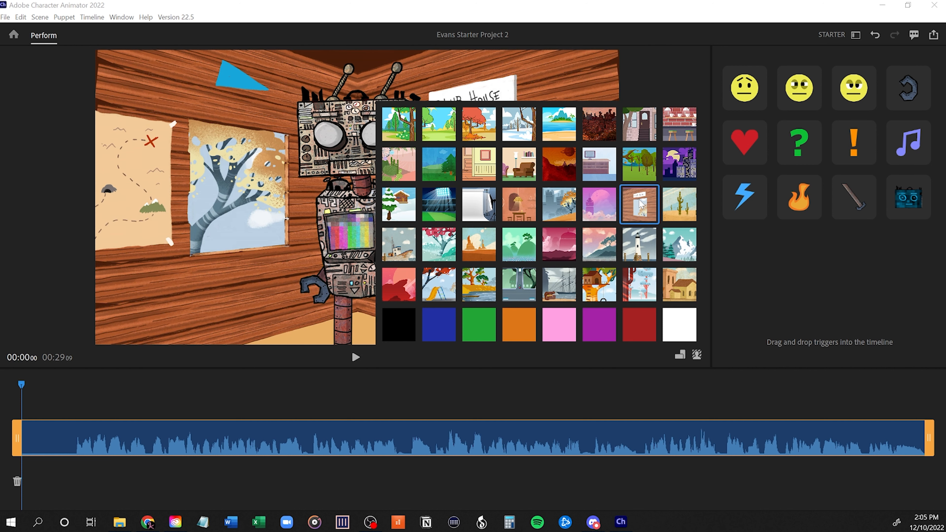
{"action": "left_click", "coordinate": [676, 171]}
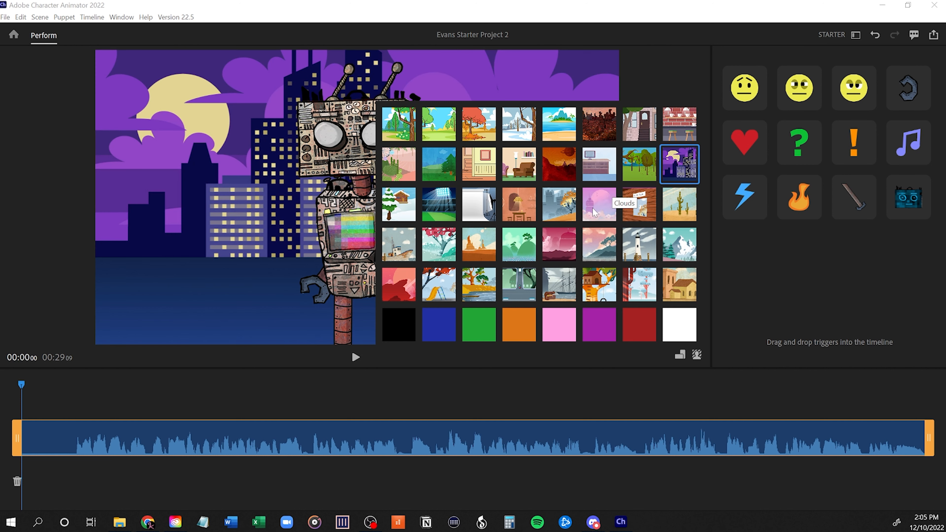
Step: Switch the robot's background to the red volcanic landscape with the ringed planet
{"action": "left_click", "coordinate": [561, 170]}
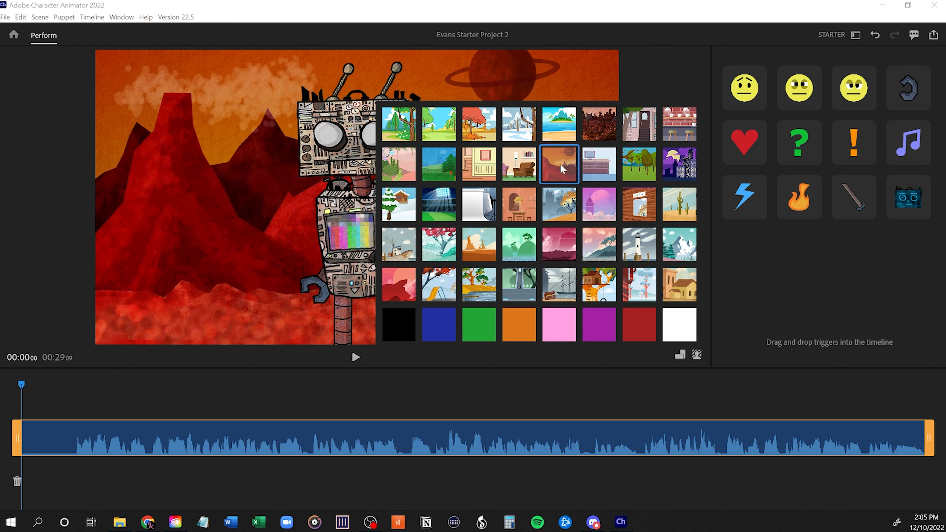
{"action": "left_click", "coordinate": [697, 355]}
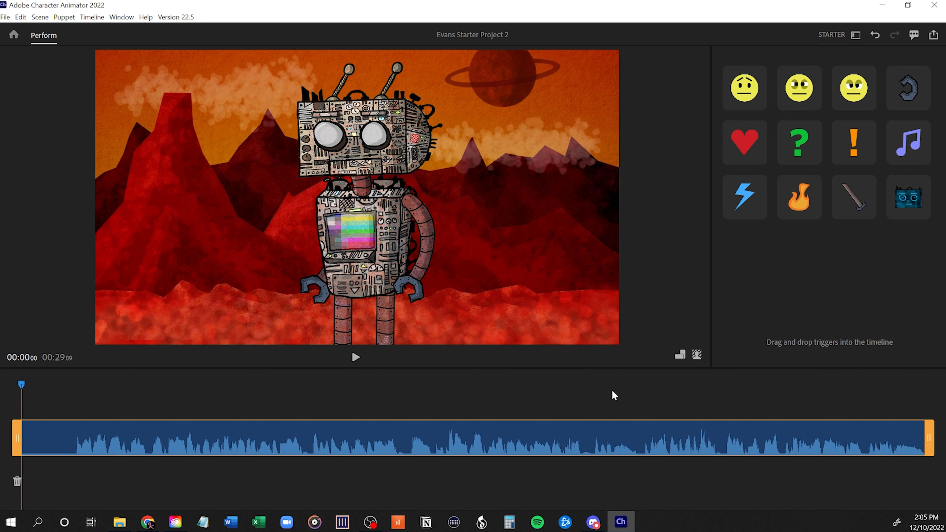
Step: Try the Square, Portrait and 5x4 scene formats, and return the scene to Landscape
{"action": "left_click", "coordinate": [680, 356]}
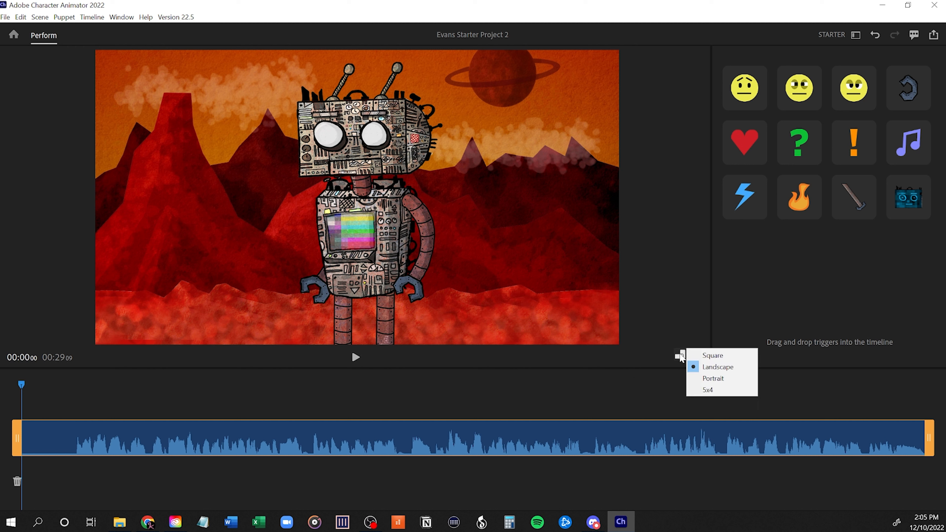
{"action": "left_click", "coordinate": [697, 356]}
{"action": "left_click", "coordinate": [680, 356]}
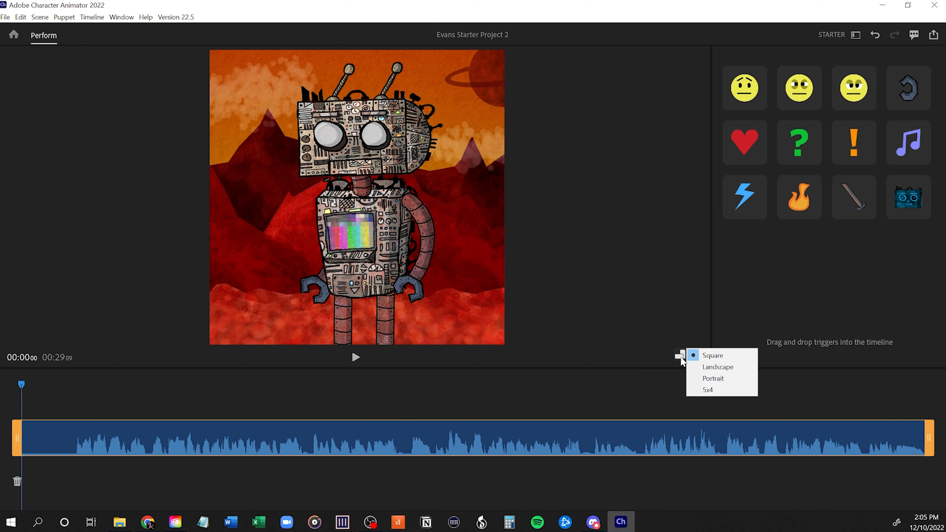
{"action": "left_click", "coordinate": [694, 377]}
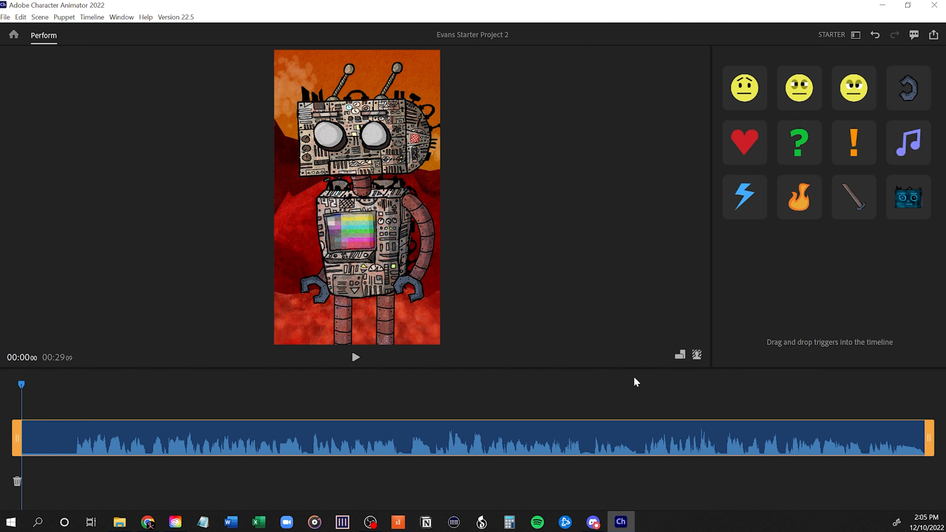
{"action": "left_click", "coordinate": [678, 356]}
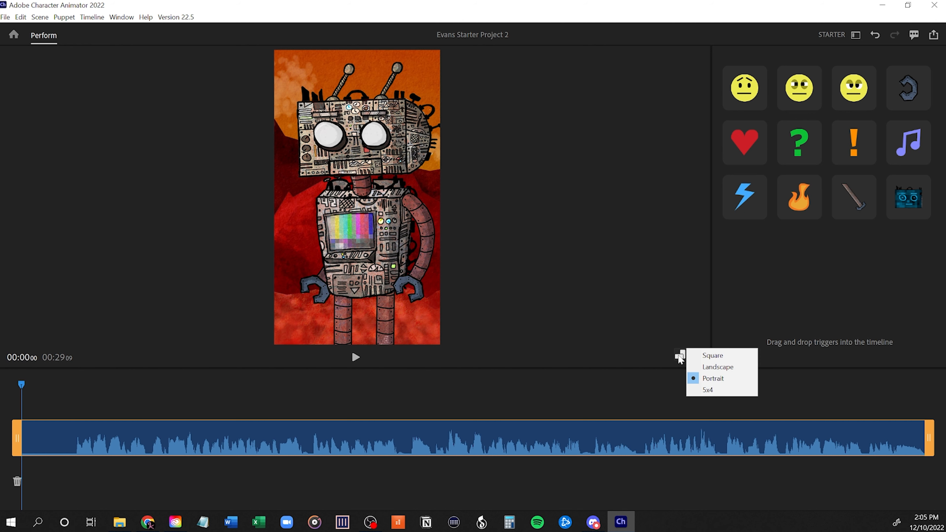
{"action": "left_click", "coordinate": [695, 390]}
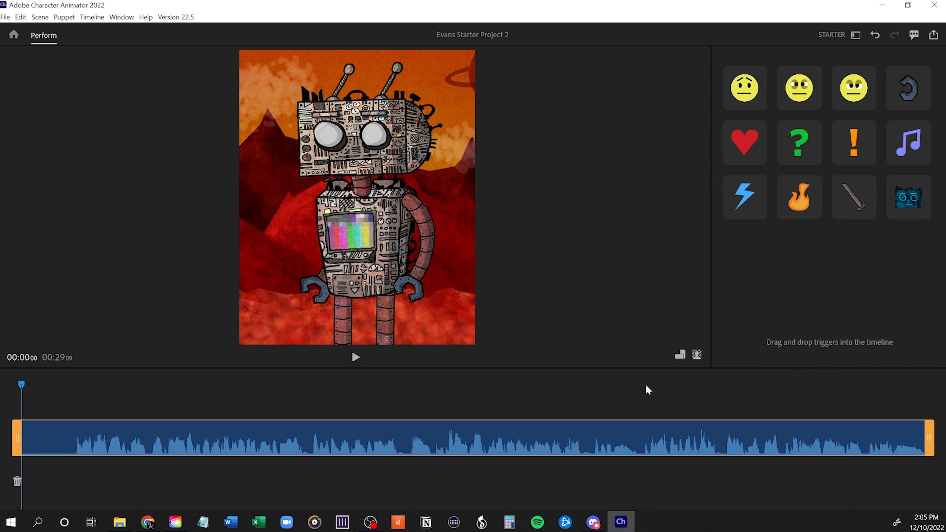
{"action": "left_click", "coordinate": [677, 355]}
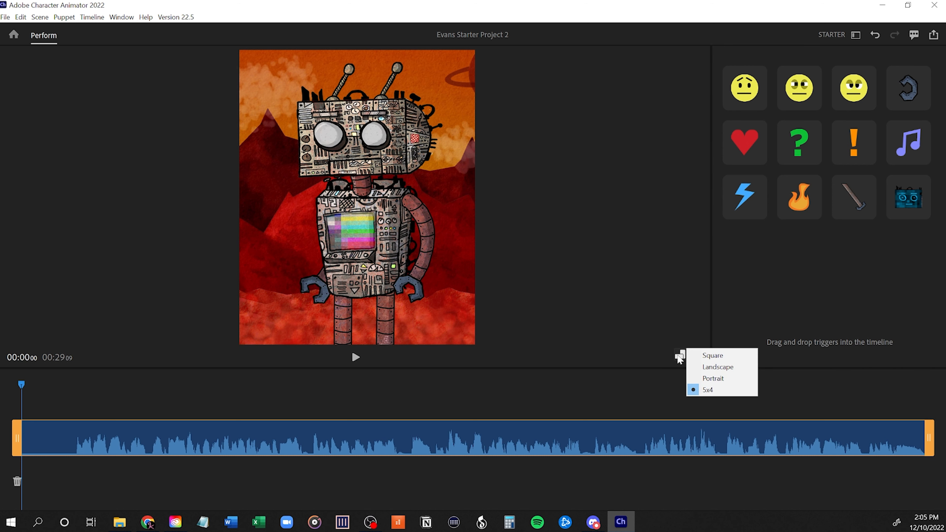
{"action": "left_click", "coordinate": [702, 367]}
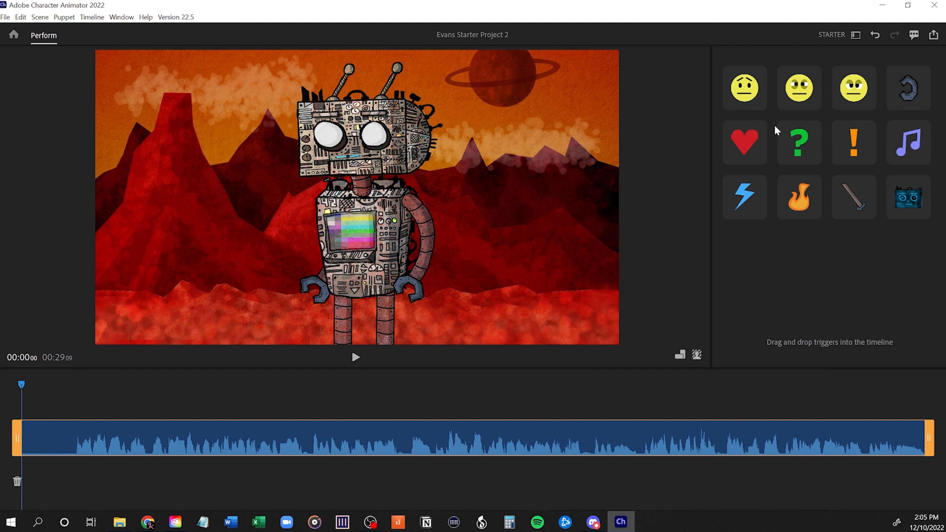
Step: Preview the robot's Worried, Squint, Skeptical, Claws, Dance, question mark and Love triggers
{"action": "left_click", "coordinate": [746, 89]}
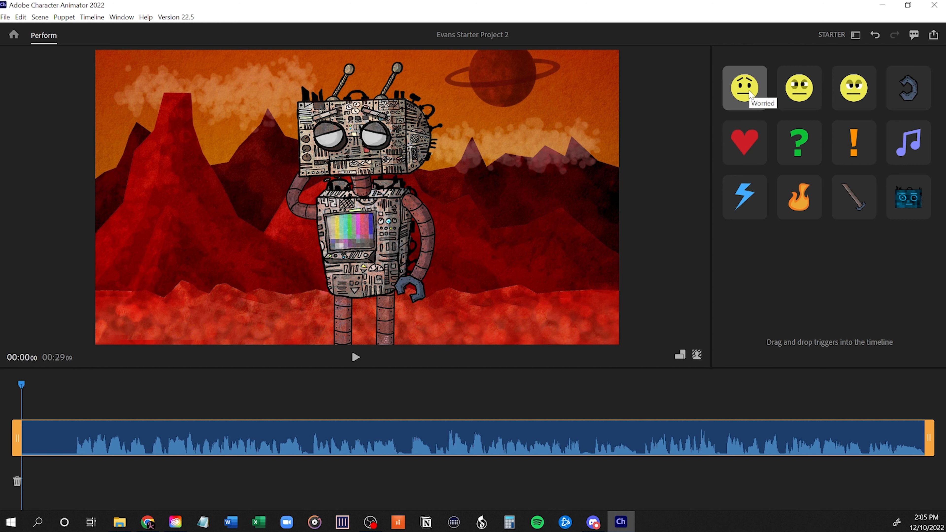
{"action": "left_click", "coordinate": [796, 96]}
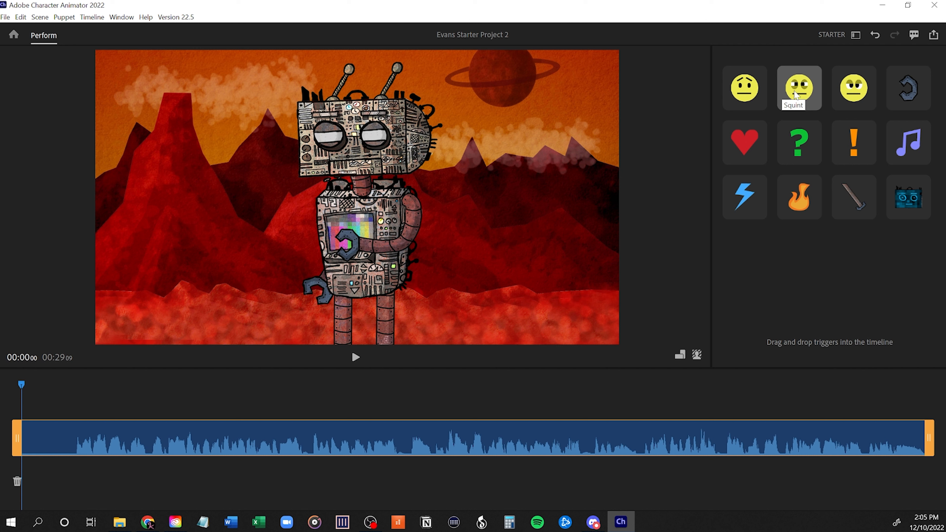
{"action": "left_click", "coordinate": [847, 95]}
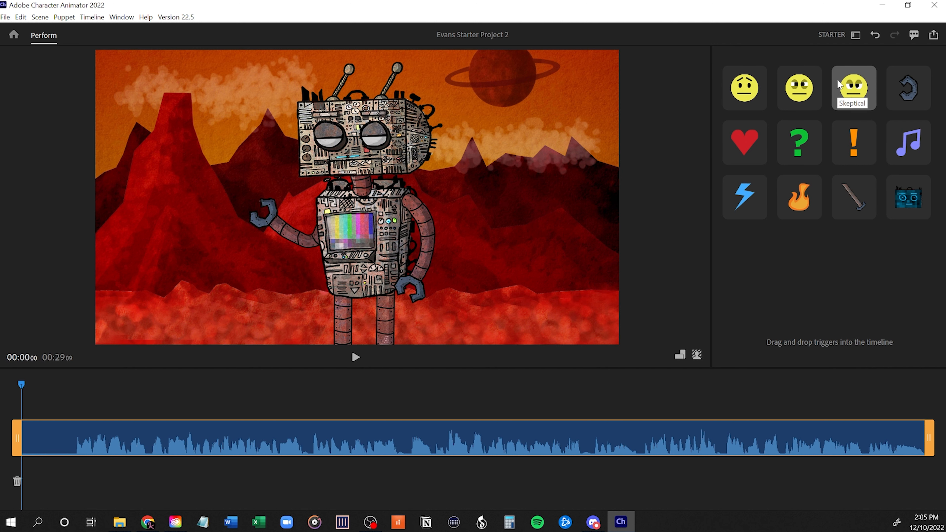
{"action": "left_click", "coordinate": [913, 83]}
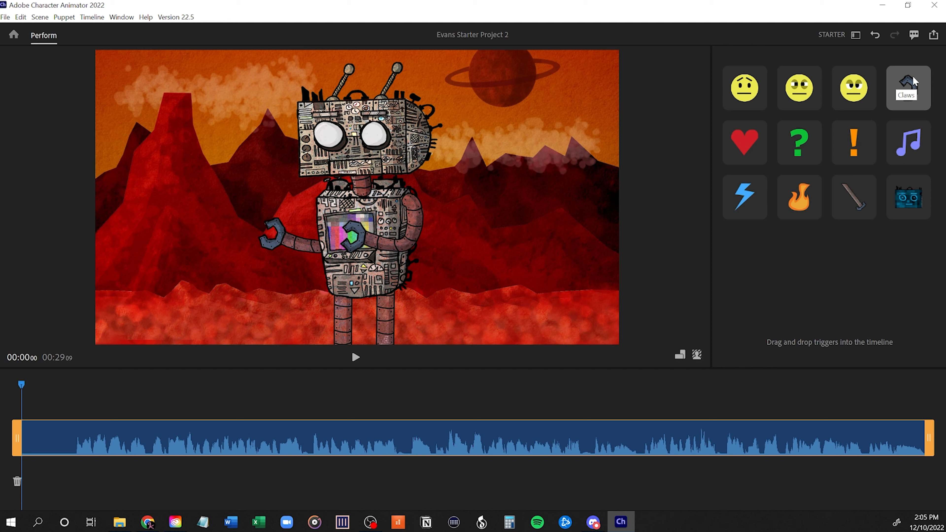
{"action": "left_click", "coordinate": [909, 132]}
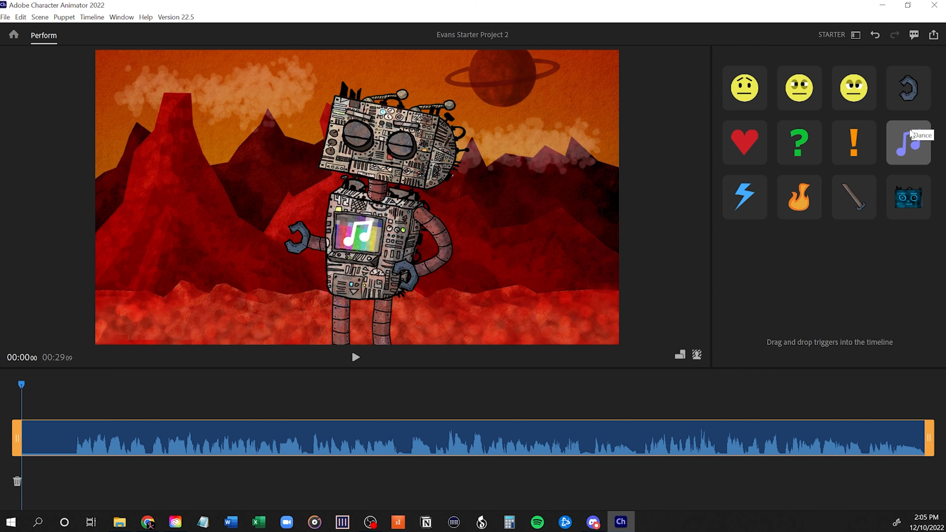
{"action": "left_click", "coordinate": [805, 145]}
{"action": "left_click", "coordinate": [754, 143]}
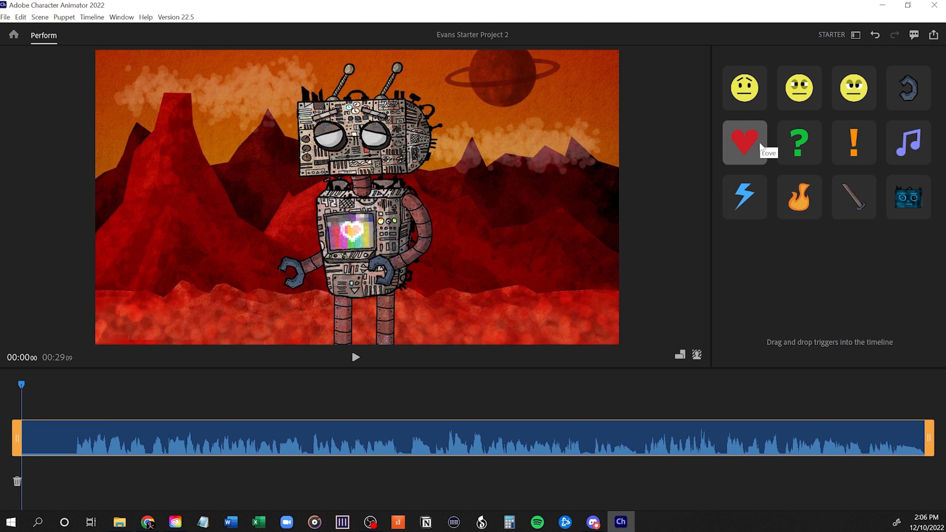
Step: Preview the robot's Electric, Fire, Sword and Face open triggers
{"action": "left_click", "coordinate": [741, 190]}
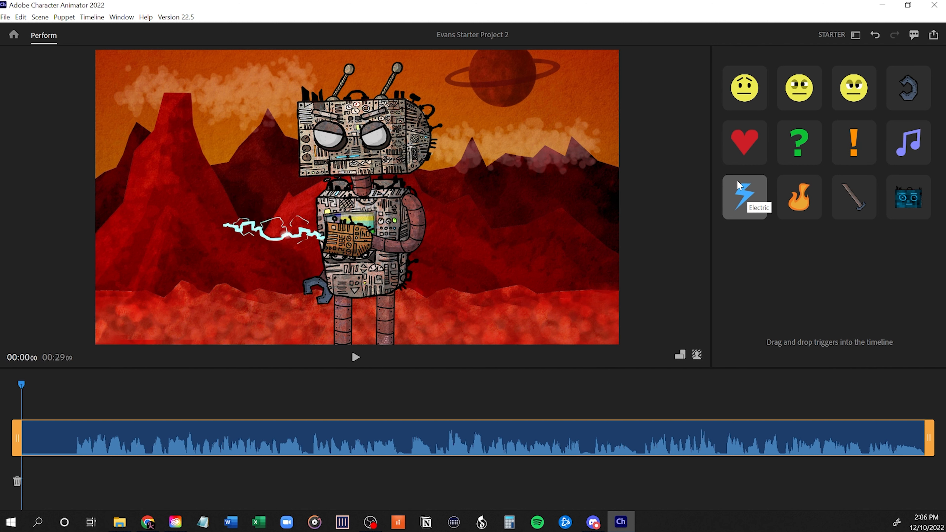
{"action": "left_click", "coordinate": [793, 198]}
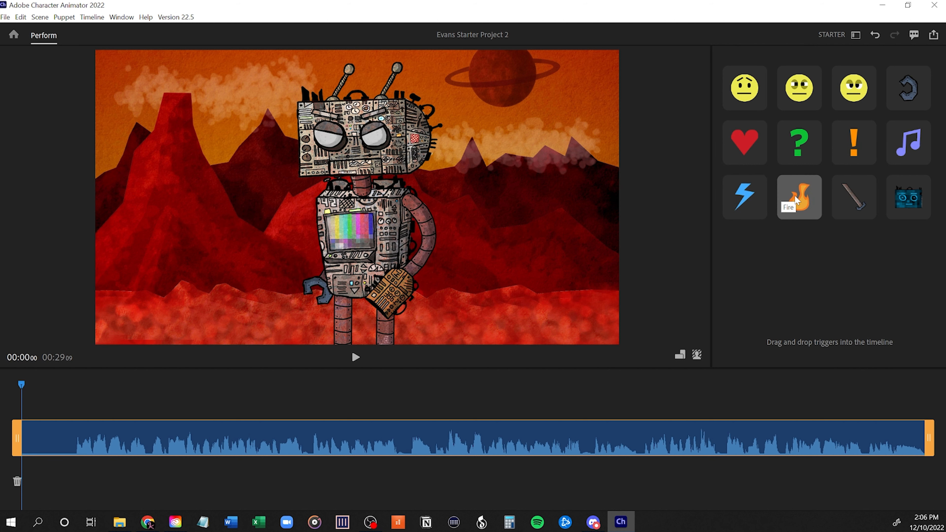
{"action": "left_click", "coordinate": [857, 196]}
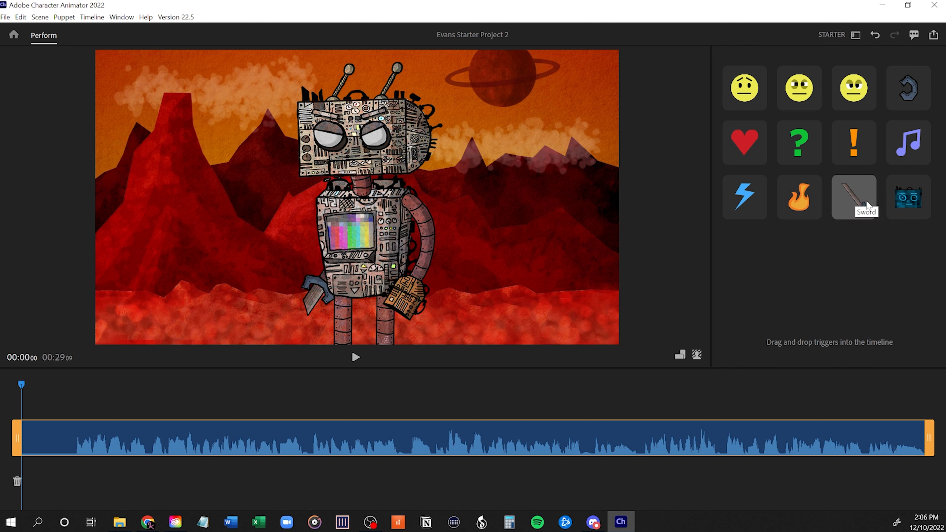
{"action": "left_click", "coordinate": [913, 203]}
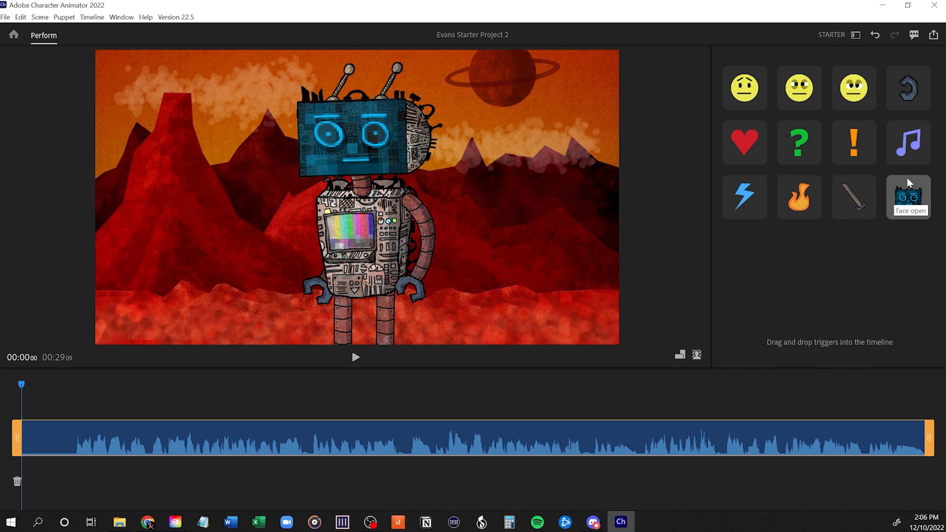
{"action": "left_click", "coordinate": [906, 208]}
{"action": "left_click", "coordinate": [906, 201]}
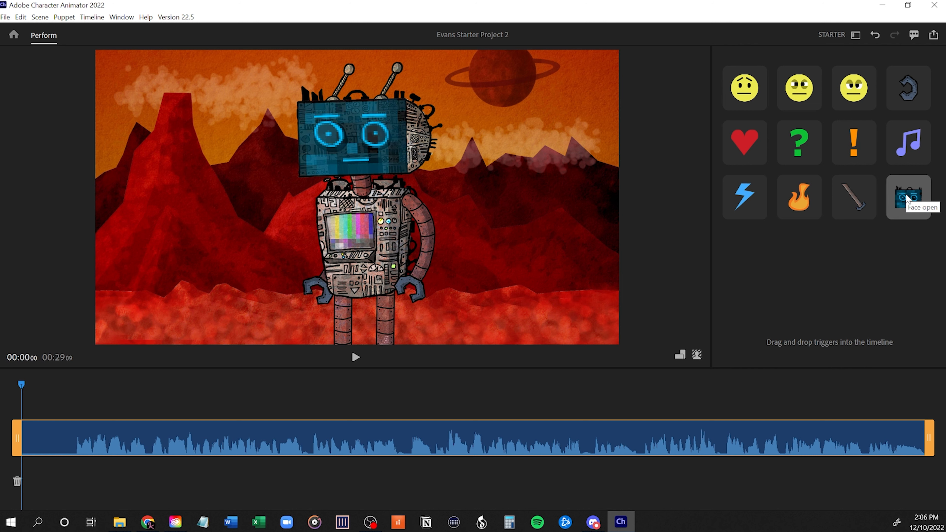
{"action": "left_click", "coordinate": [749, 96]}
Step: Add the Claws, Love, question mark, exclamation mark and Dance triggers in sequence over the first third of the timeline, without overlaps
{"action": "left_click_drag", "start_coordinate": [906, 90], "coordinate": [52, 398]}
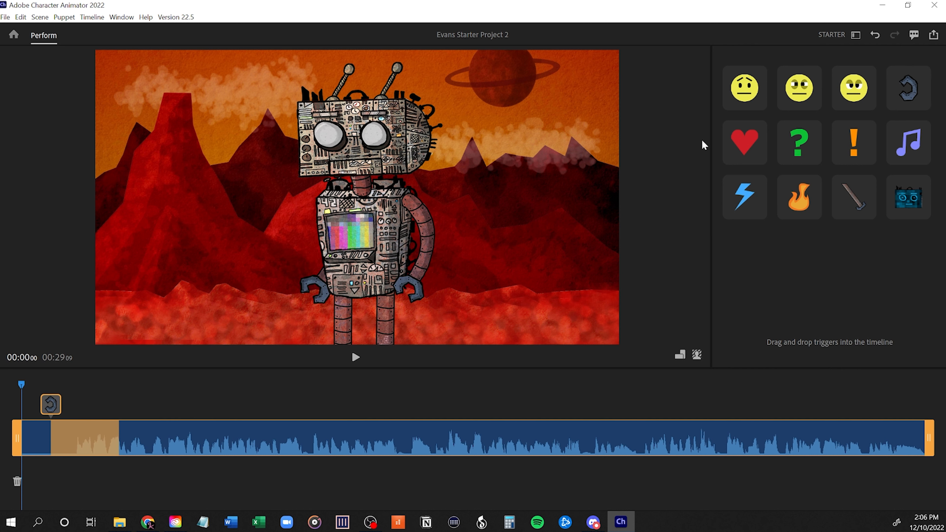
{"action": "left_click_drag", "start_coordinate": [745, 143], "coordinate": [141, 399]}
{"action": "left_click_drag", "start_coordinate": [798, 149], "coordinate": [185, 395]}
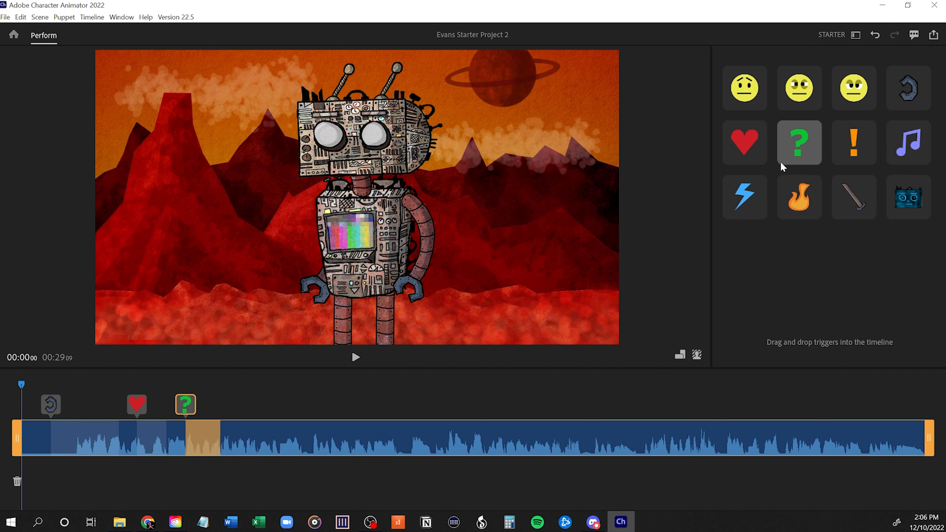
{"action": "left_click_drag", "start_coordinate": [854, 143], "coordinate": [235, 395]}
{"action": "left_click_drag", "start_coordinate": [908, 144], "coordinate": [285, 423]}
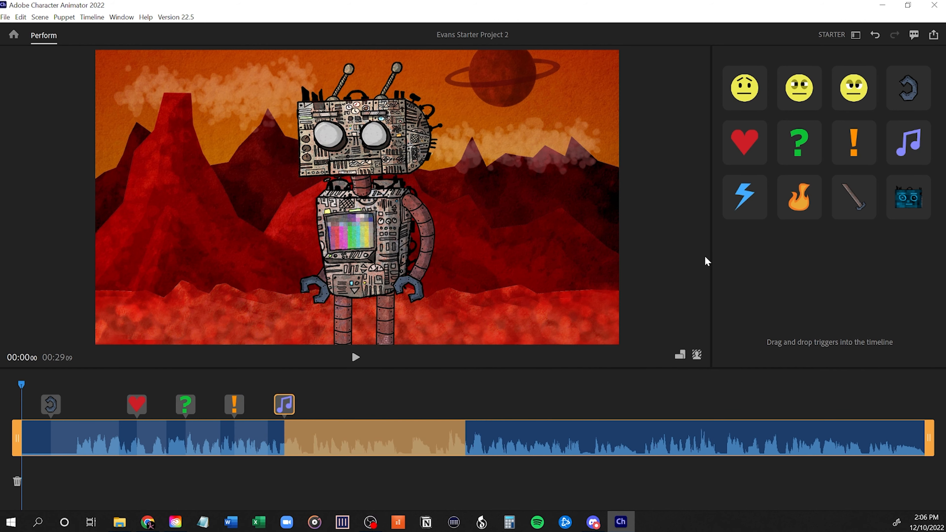
Step: Add the Electric, Fire, Sword and Face open triggers in sequence after Dance, and play back the whole animation
{"action": "left_click_drag", "start_coordinate": [744, 198], "coordinate": [485, 402]}
{"action": "left_click_drag", "start_coordinate": [799, 198], "coordinate": [582, 409]}
{"action": "left_click_drag", "start_coordinate": [844, 204], "coordinate": [694, 398]}
{"action": "left_click_drag", "start_coordinate": [909, 199], "coordinate": [805, 394]}
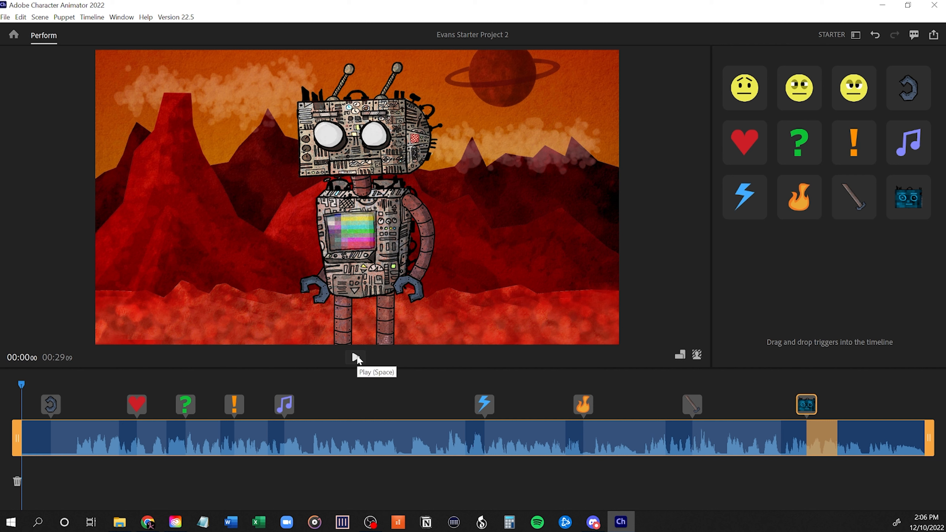
{"action": "left_click", "coordinate": [356, 359]}
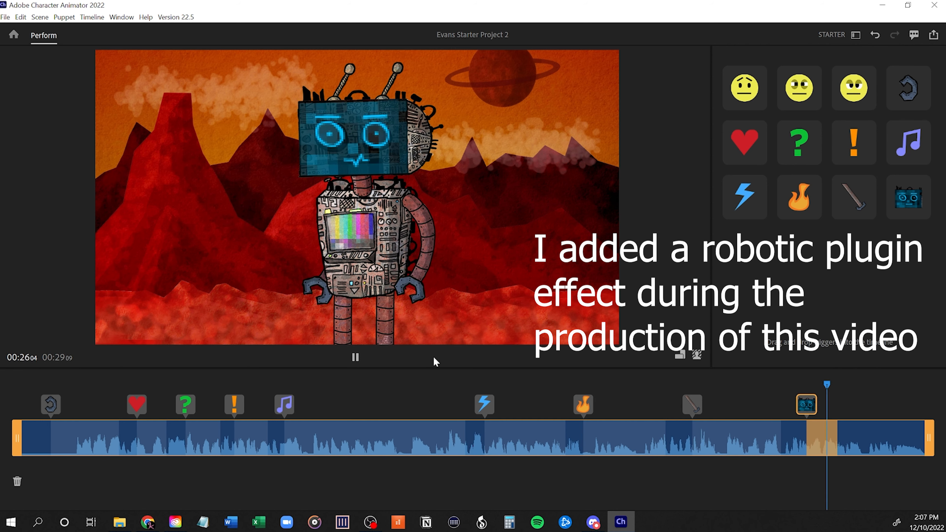
{"action": "left_click", "coordinate": [355, 357]}
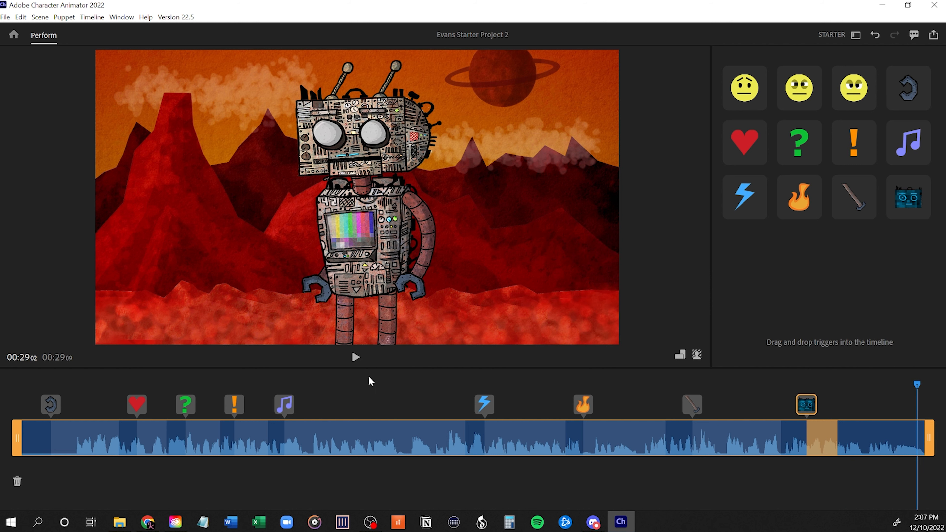
Step: Start a new project with the Mr. Business starter puppet and set its background to solid green
{"action": "left_click", "coordinate": [13, 35]}
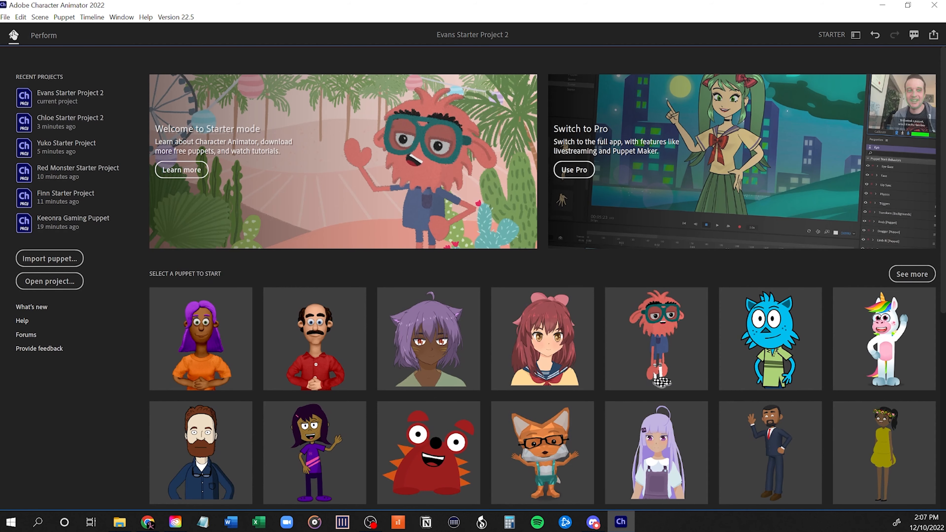
{"action": "scroll", "coordinate": [115, 330], "scroll_direction": "down", "scroll_amount": 10}
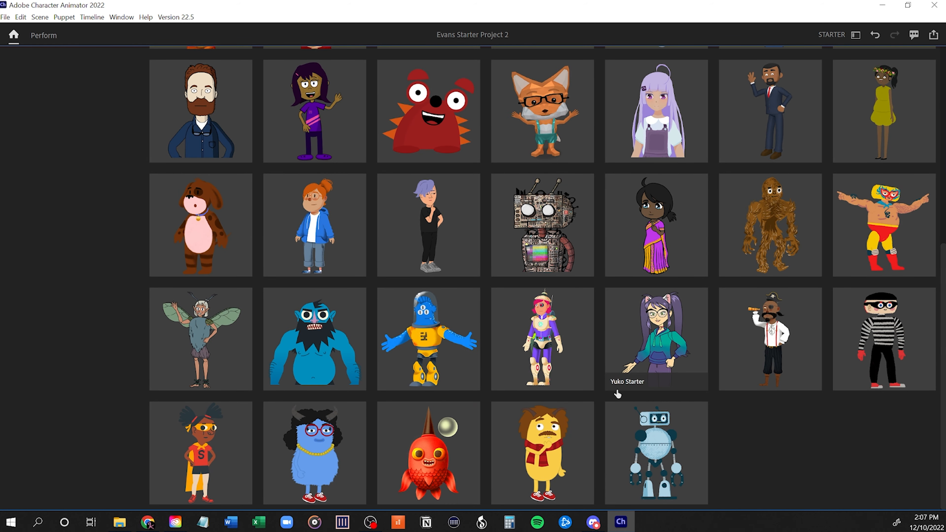
{"action": "scroll", "coordinate": [617, 393], "scroll_direction": "up", "scroll_amount": 3}
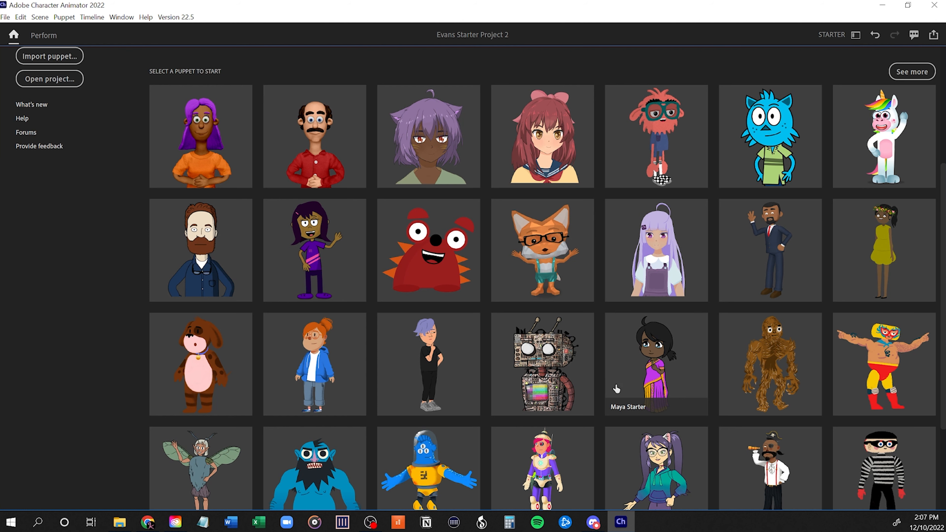
{"action": "left_click", "coordinate": [766, 229]}
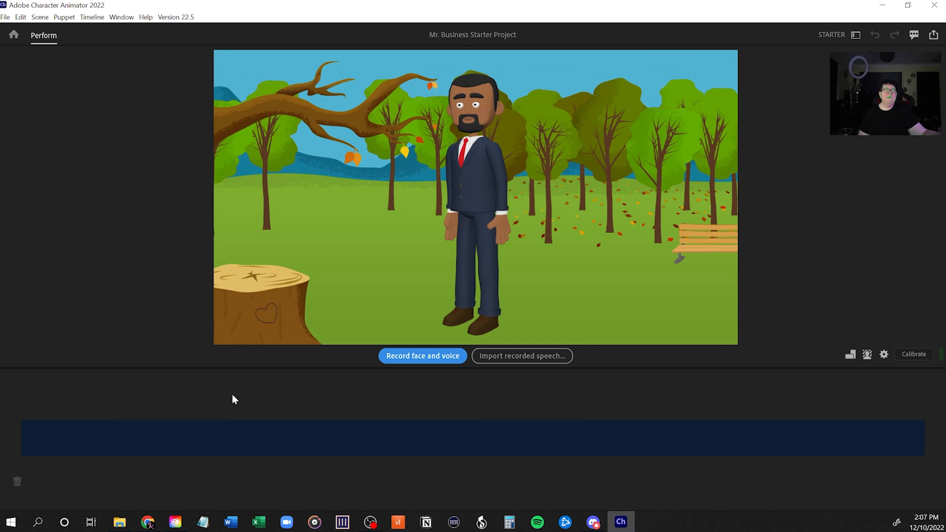
{"action": "left_click", "coordinate": [867, 354]}
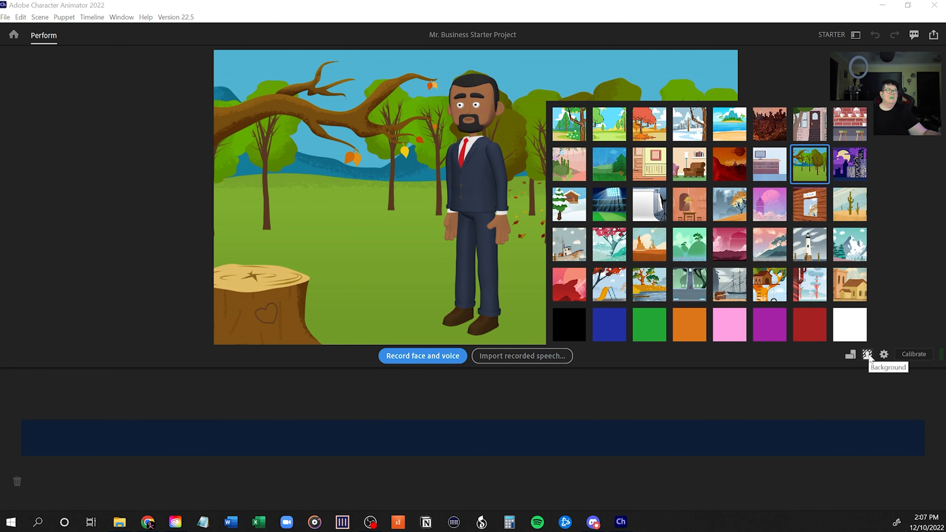
{"action": "left_click", "coordinate": [648, 324]}
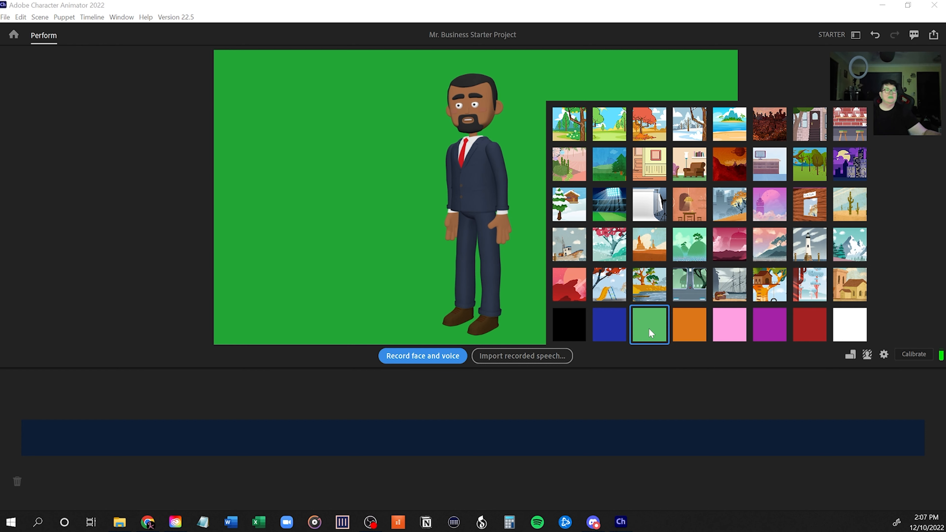
{"action": "left_click", "coordinate": [733, 387]}
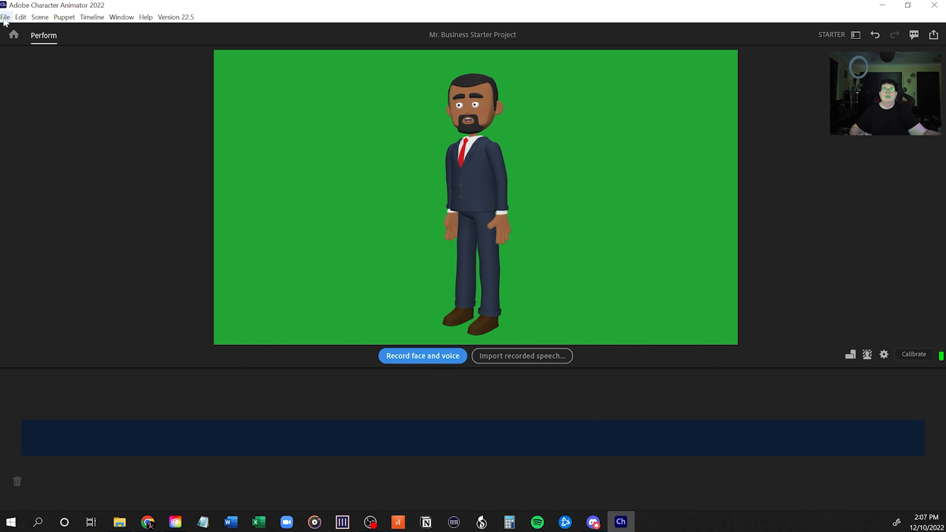
Step: Record a face and voice performance of about 11 seconds for the Mr. Business puppet
{"action": "left_click", "coordinate": [423, 357]}
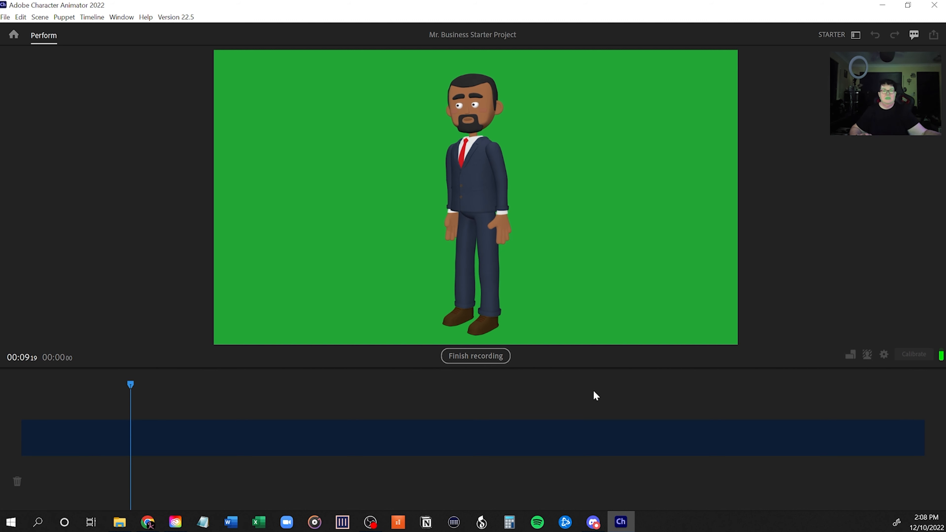
{"action": "left_click", "coordinate": [494, 357]}
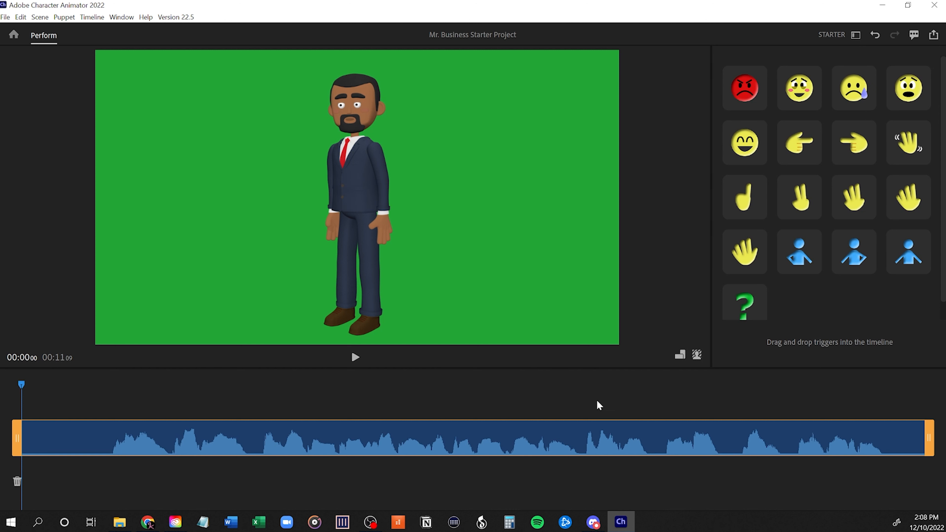
Step: Preview the Shrug gesture and the Count_1 to Count_5 hand gestures on the Mr. Business puppet
{"action": "left_click", "coordinate": [746, 311]}
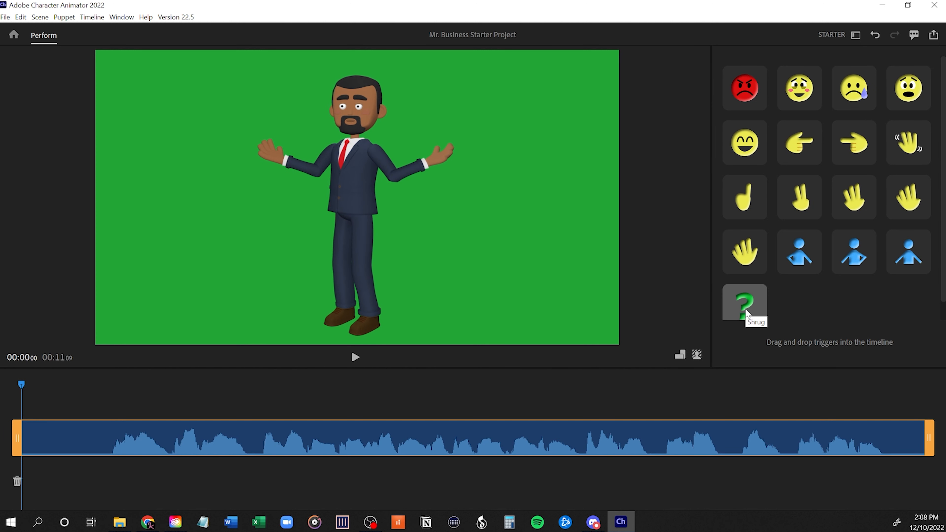
{"action": "left_click", "coordinate": [744, 250]}
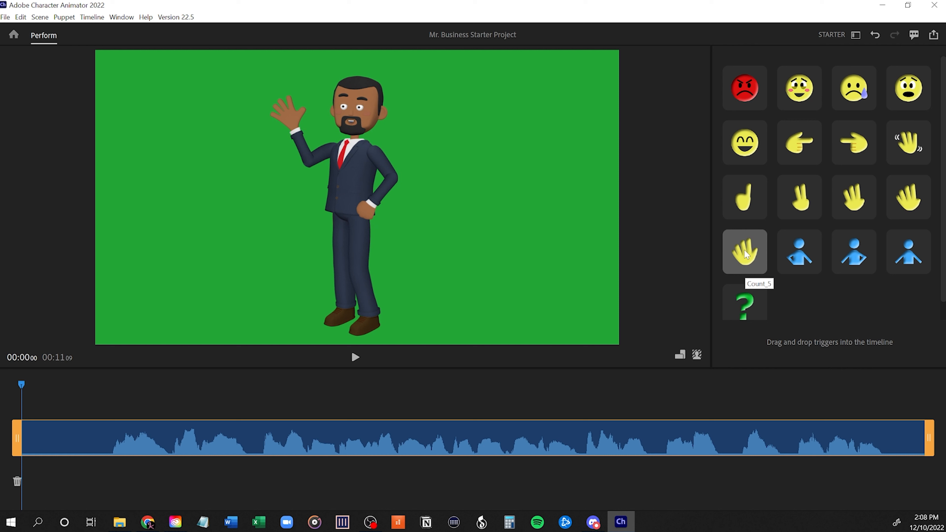
{"action": "left_click", "coordinate": [747, 208]}
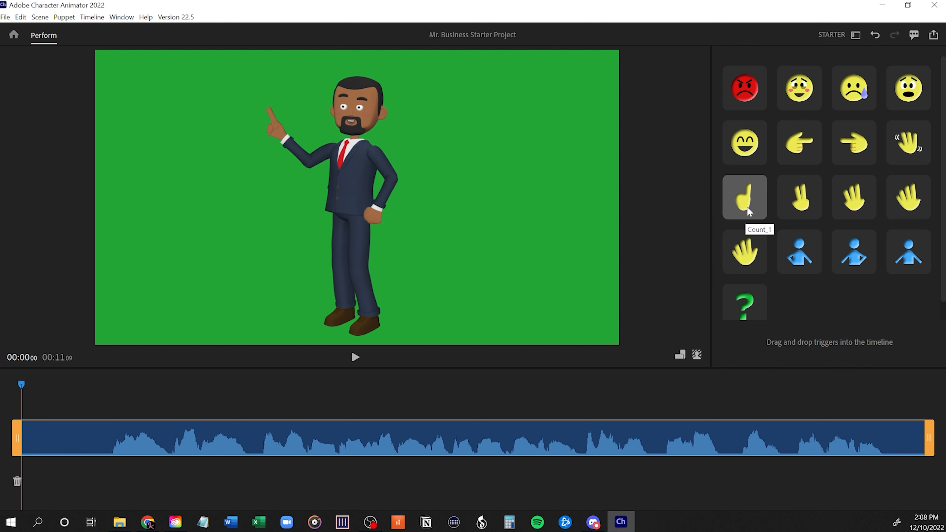
{"action": "left_click", "coordinate": [801, 206]}
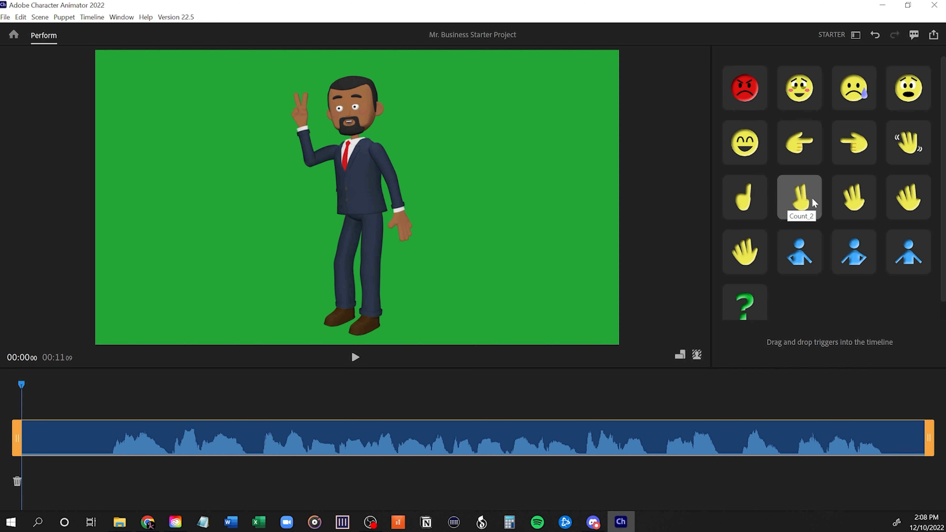
{"action": "left_click", "coordinate": [847, 203]}
{"action": "left_click", "coordinate": [905, 201]}
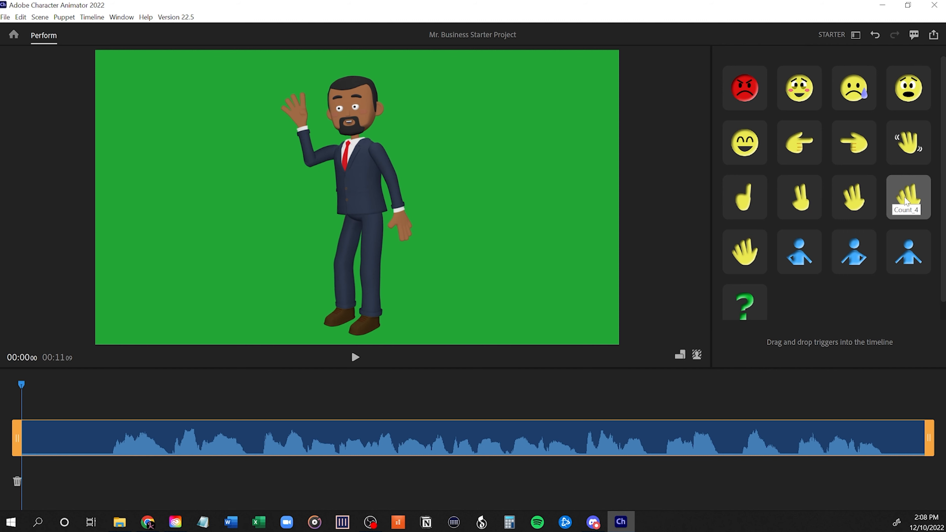
{"action": "left_click", "coordinate": [755, 253]}
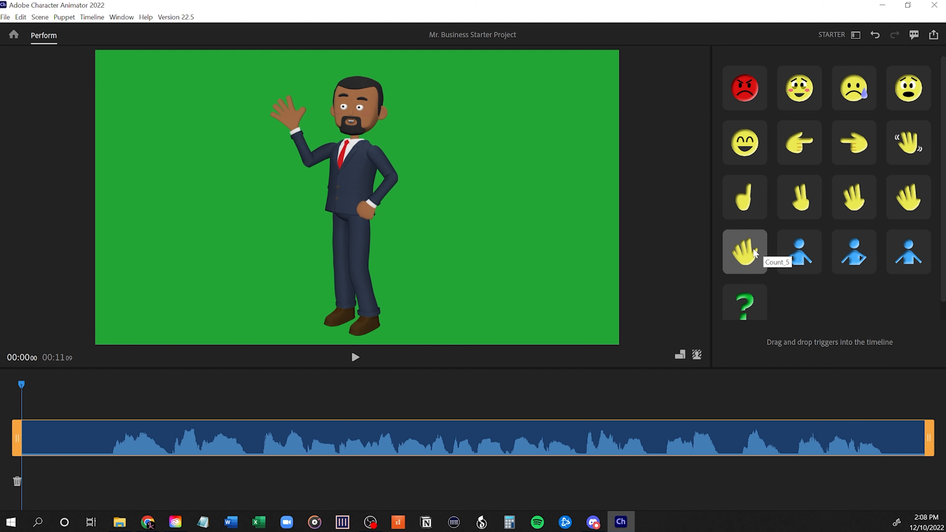
Step: Preview the Excited, Angry, Embarrassed, crying and shocked face triggers and the waving hand trigger on the puppet
{"action": "left_click", "coordinate": [743, 147]}
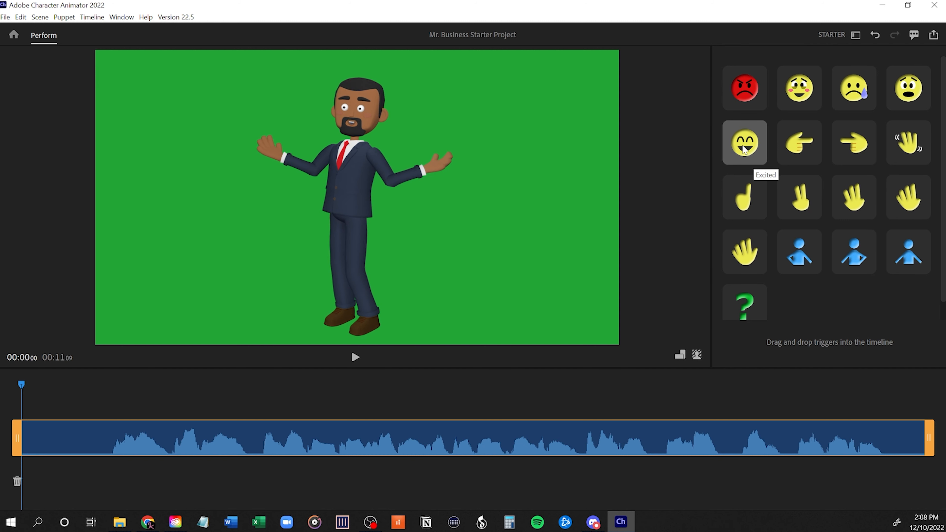
{"action": "left_click", "coordinate": [741, 97]}
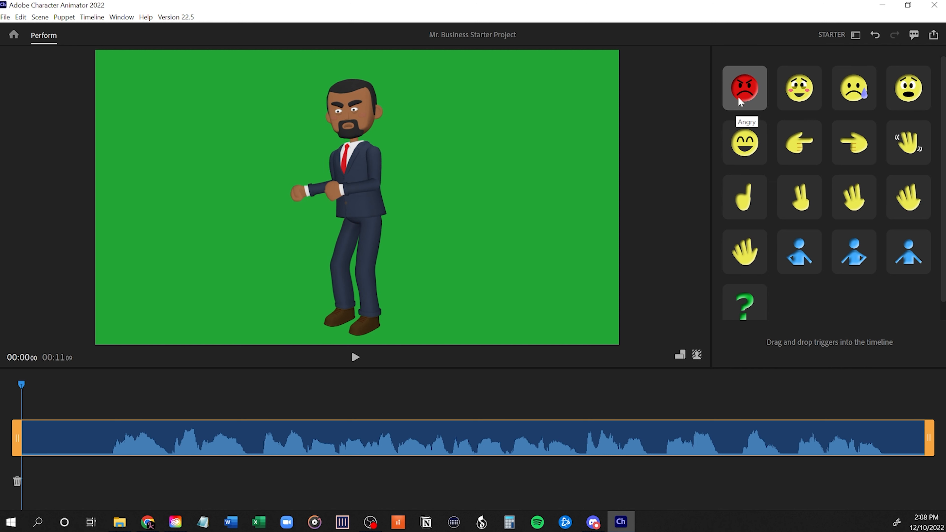
{"action": "left_click", "coordinate": [798, 95]}
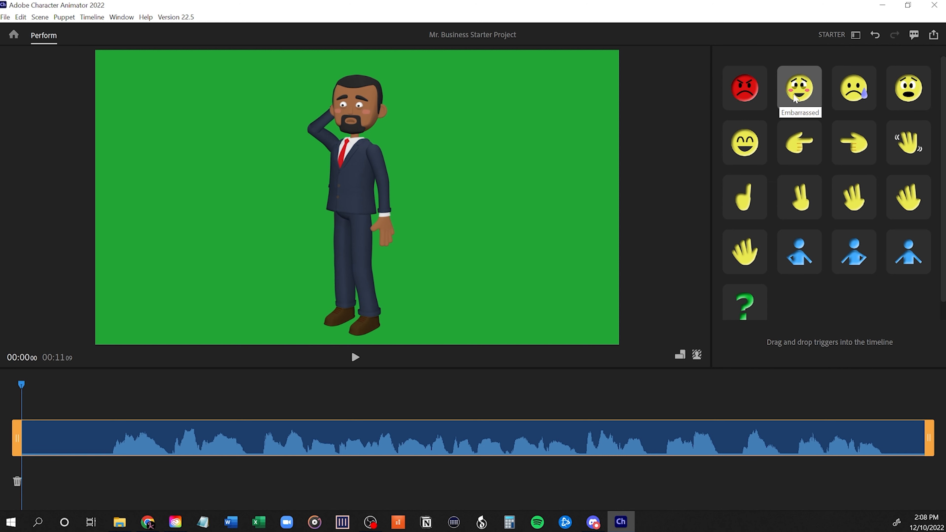
{"action": "left_click", "coordinate": [852, 93]}
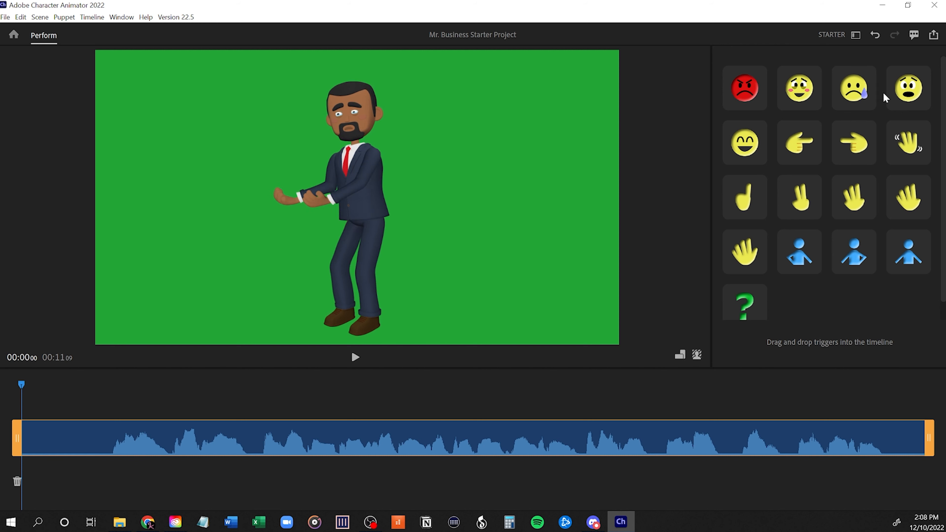
{"action": "left_click", "coordinate": [907, 97]}
{"action": "left_click", "coordinate": [910, 140]}
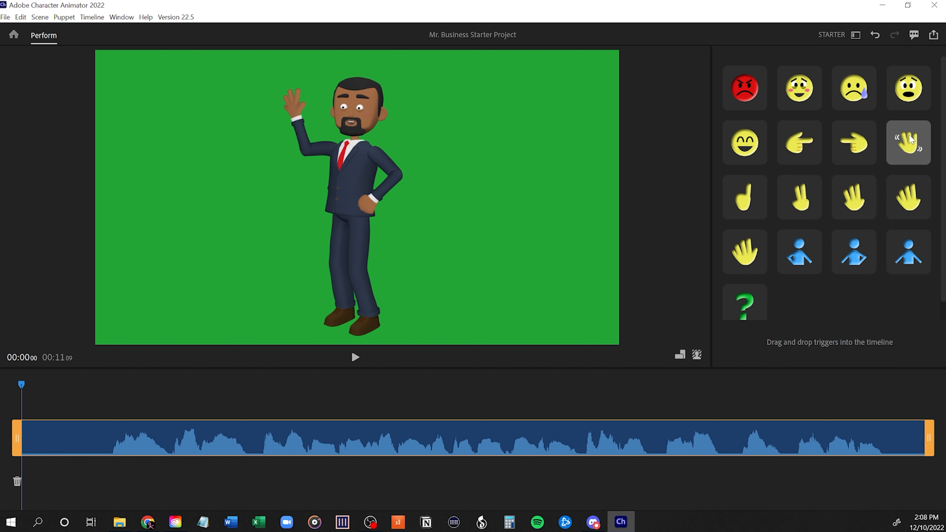
Step: Add the waving hand trigger near the timeline's start, Shrug about midway, and the first blue body-pose trigger about three quarters along, without overlaps
{"action": "left_click_drag", "start_coordinate": [911, 140], "coordinate": [56, 404]}
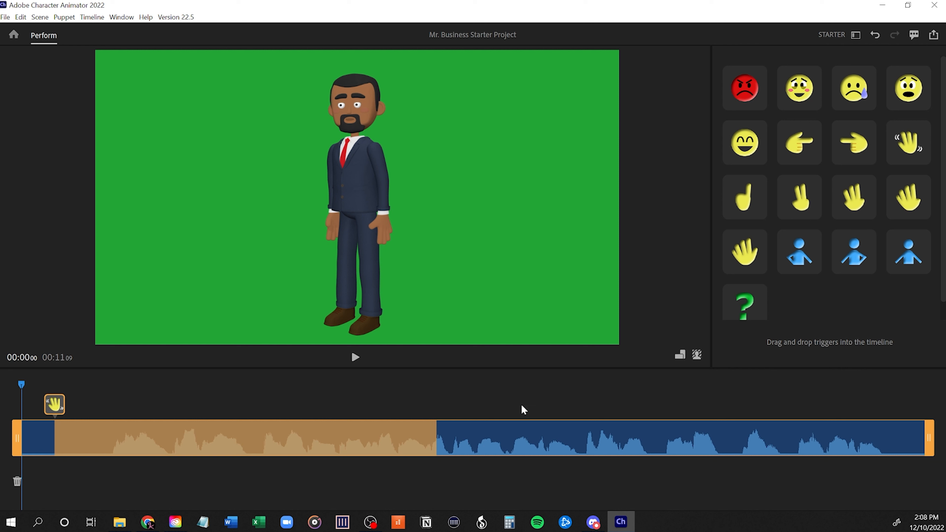
{"action": "left_click_drag", "start_coordinate": [749, 306], "coordinate": [445, 387]}
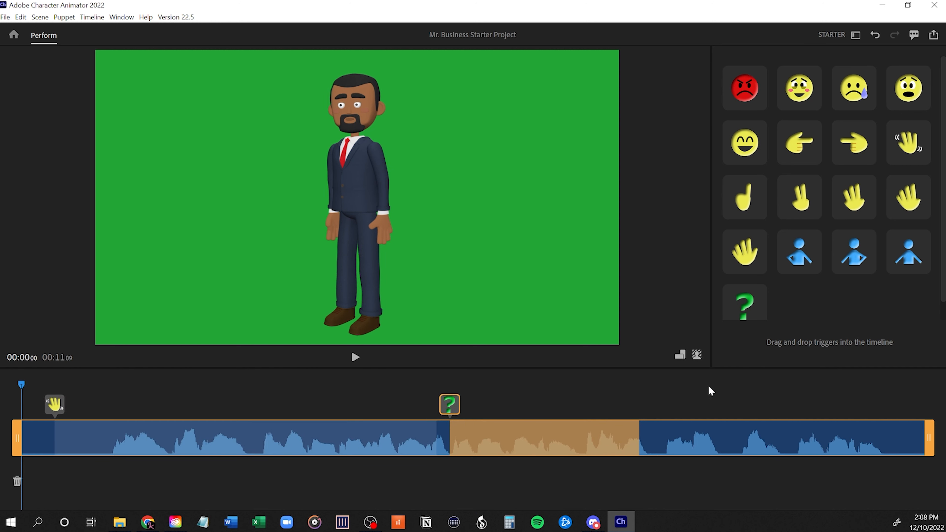
{"action": "left_click_drag", "start_coordinate": [800, 258], "coordinate": [691, 390]}
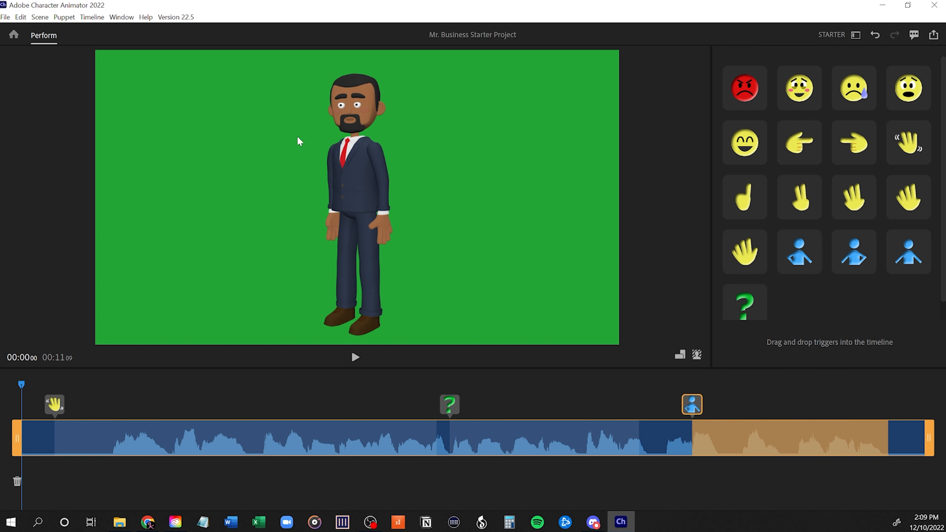
Step: Open Quick Export for the Mr. Business scene and examine the available quality presets
{"action": "left_click", "coordinate": [7, 18]}
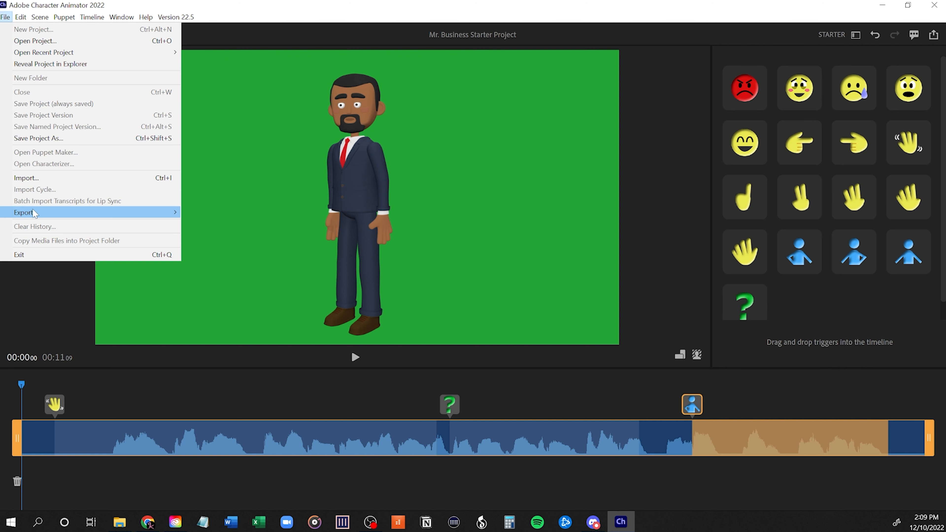
{"action": "mouse_move", "coordinate": [35, 212]}
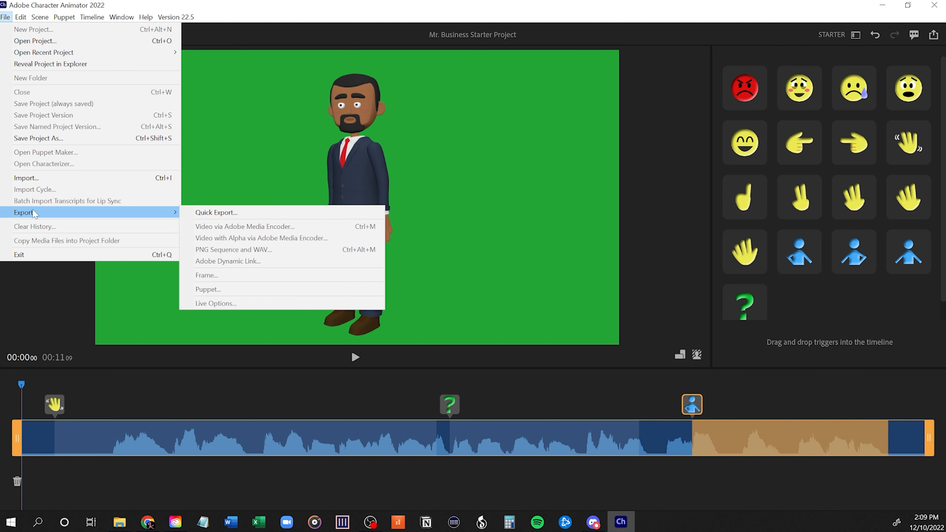
{"action": "left_click", "coordinate": [244, 215]}
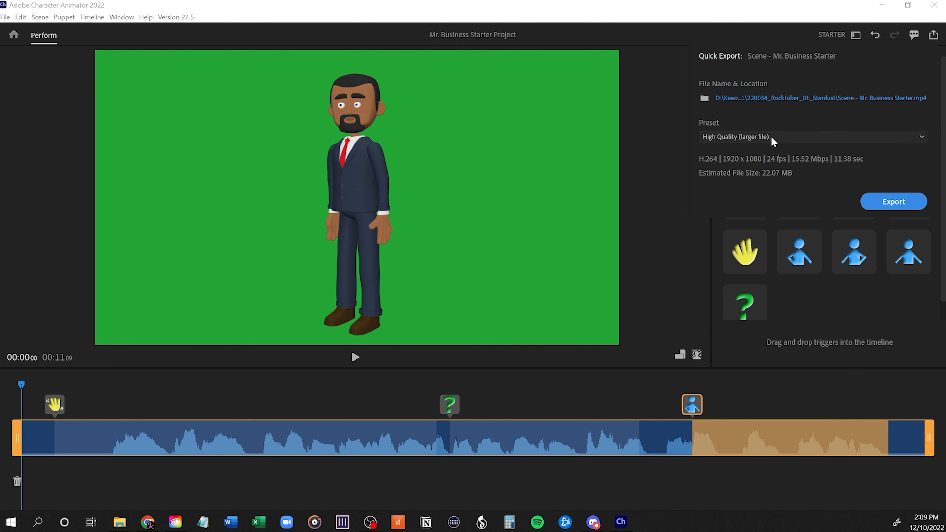
{"action": "left_click", "coordinate": [757, 139]}
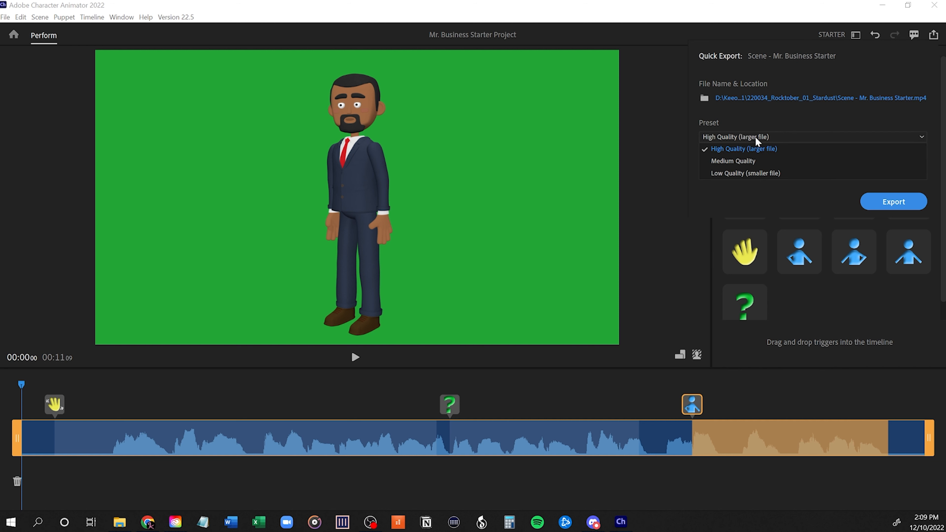
{"action": "left_click", "coordinate": [757, 139]}
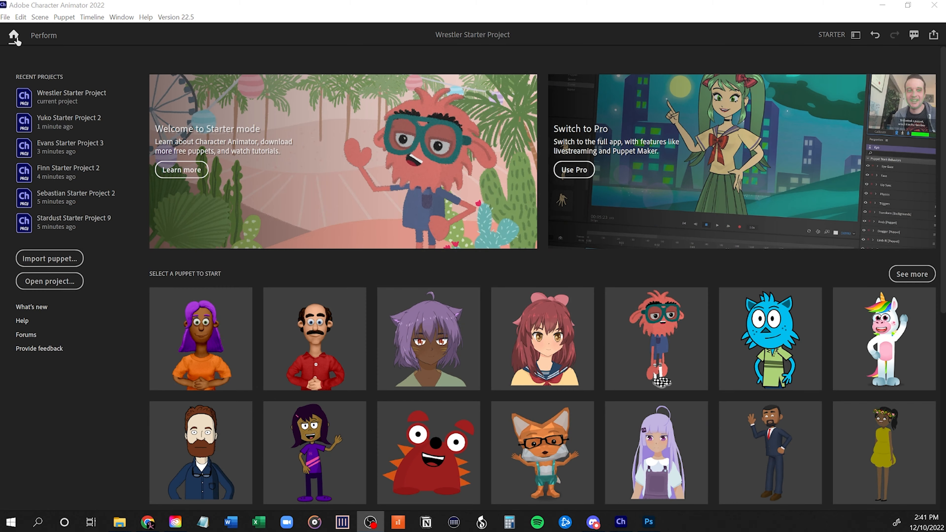
Step: Start a new project with the Wrestler starter puppet and set its background to solid green
{"action": "left_click", "coordinate": [15, 35]}
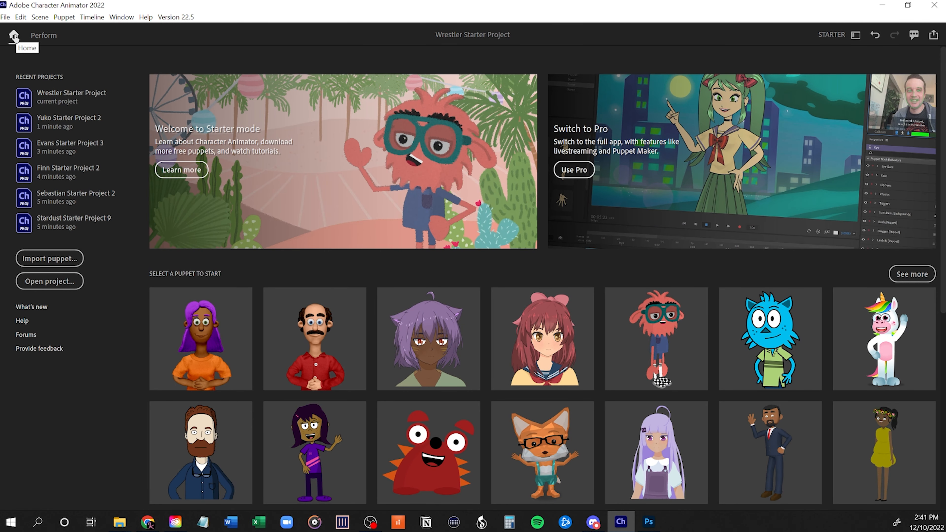
{"action": "scroll", "coordinate": [558, 335], "scroll_direction": "down", "scroll_amount": 10}
{"action": "left_click", "coordinate": [872, 276]}
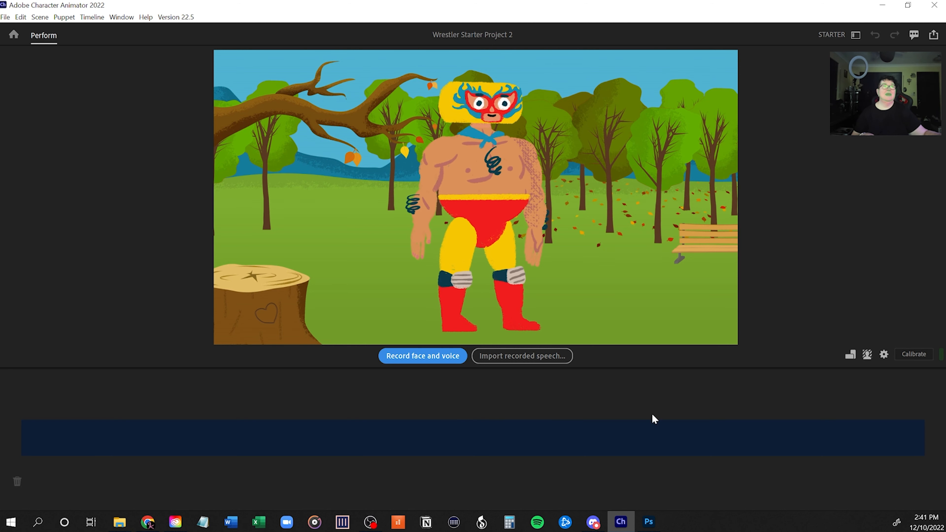
{"action": "left_click", "coordinate": [867, 355]}
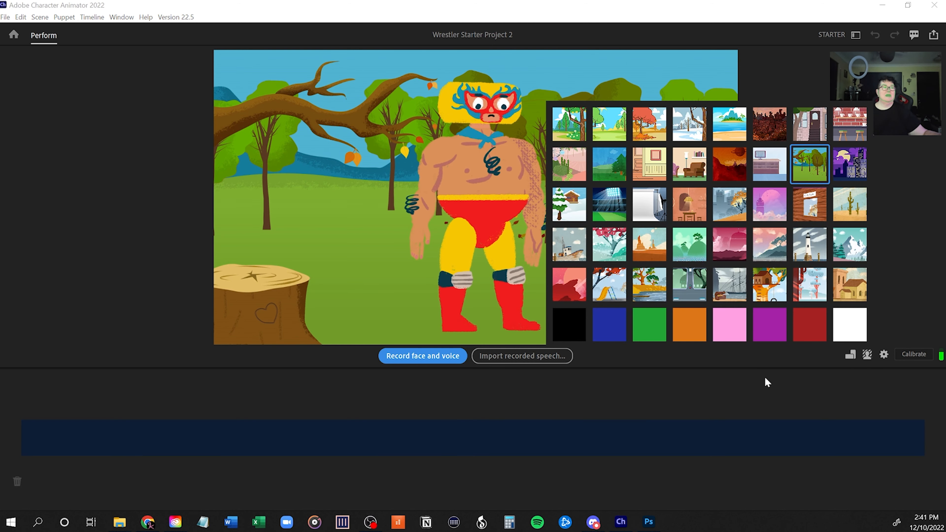
{"action": "left_click", "coordinate": [649, 324]}
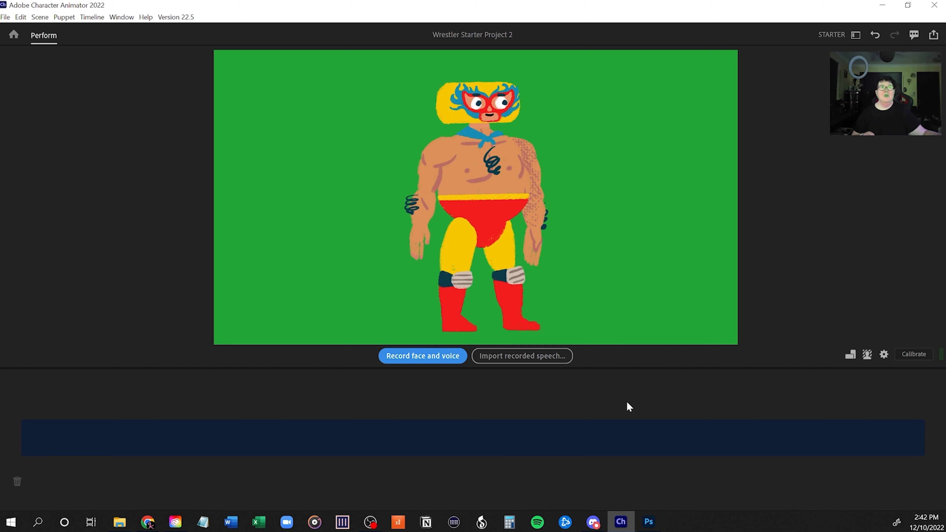